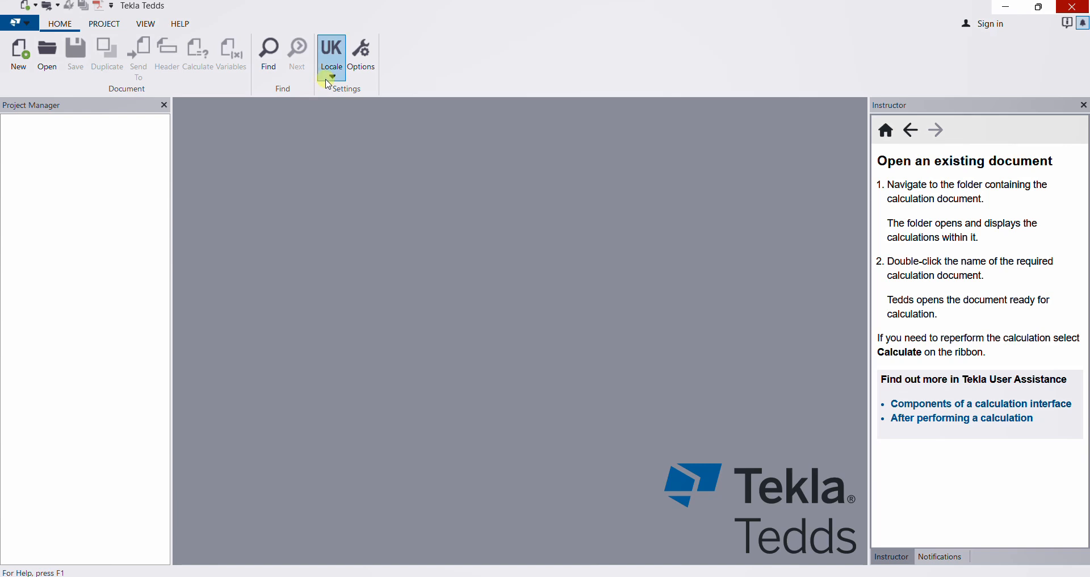
Keep the UK locale and start a new calculation document.
left_click(332, 75)
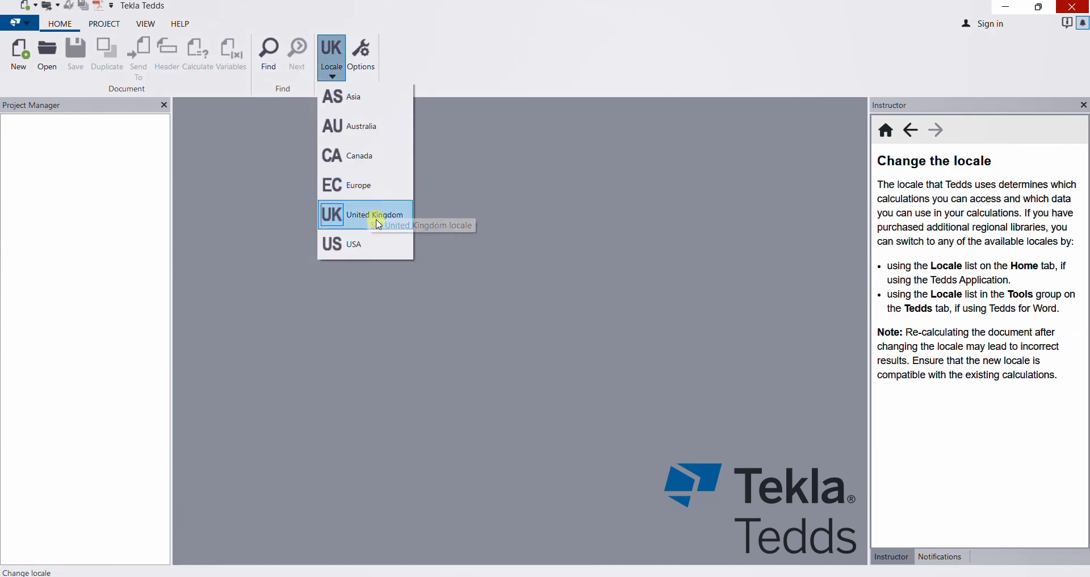
left_click(481, 206)
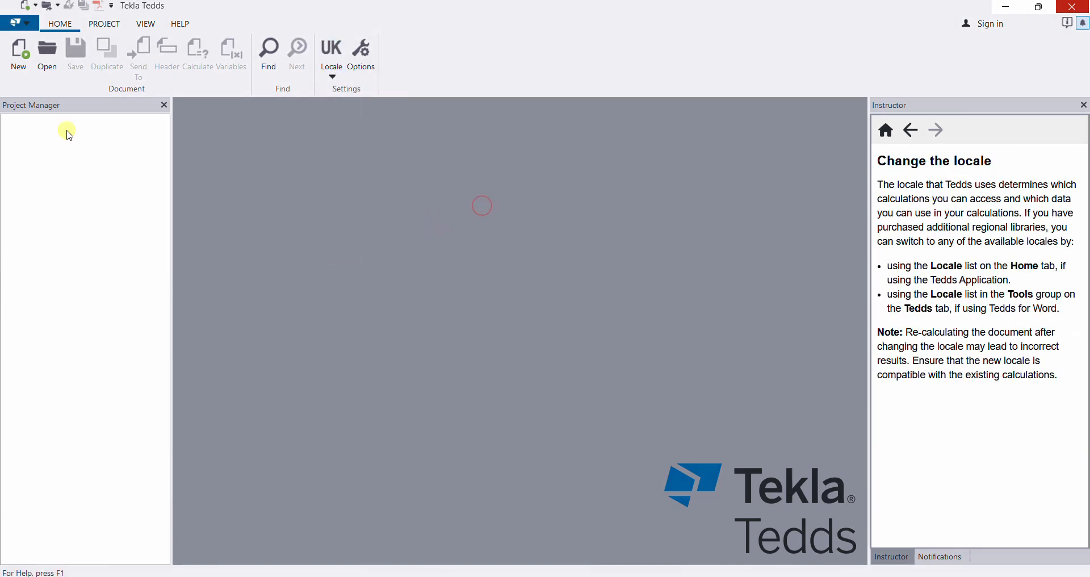
left_click(19, 48)
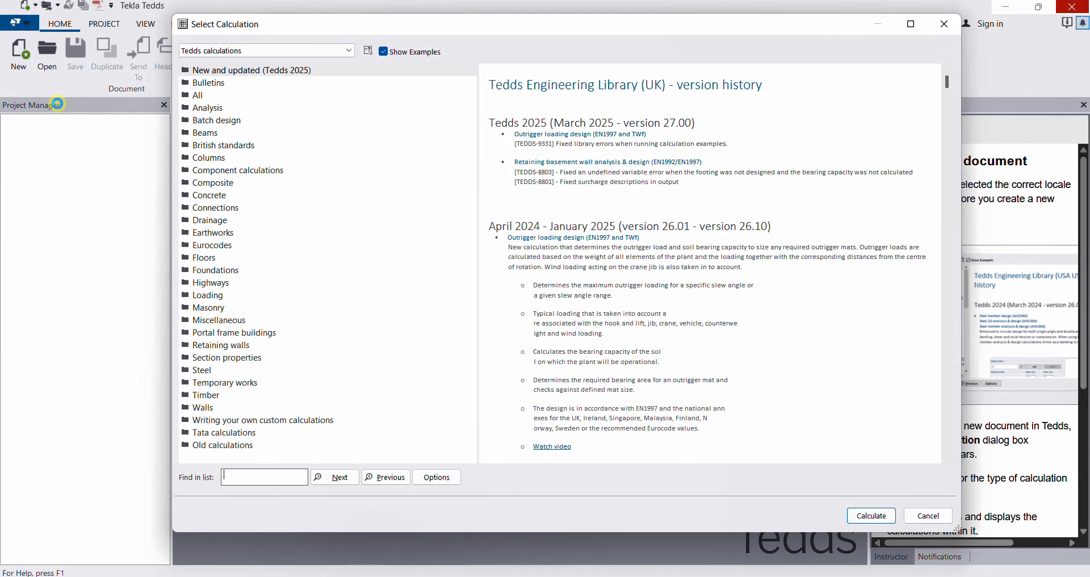
Run the Columns > RC column design (BS8110) calculation and bring up the textbook PDF.
left_click(213, 160)
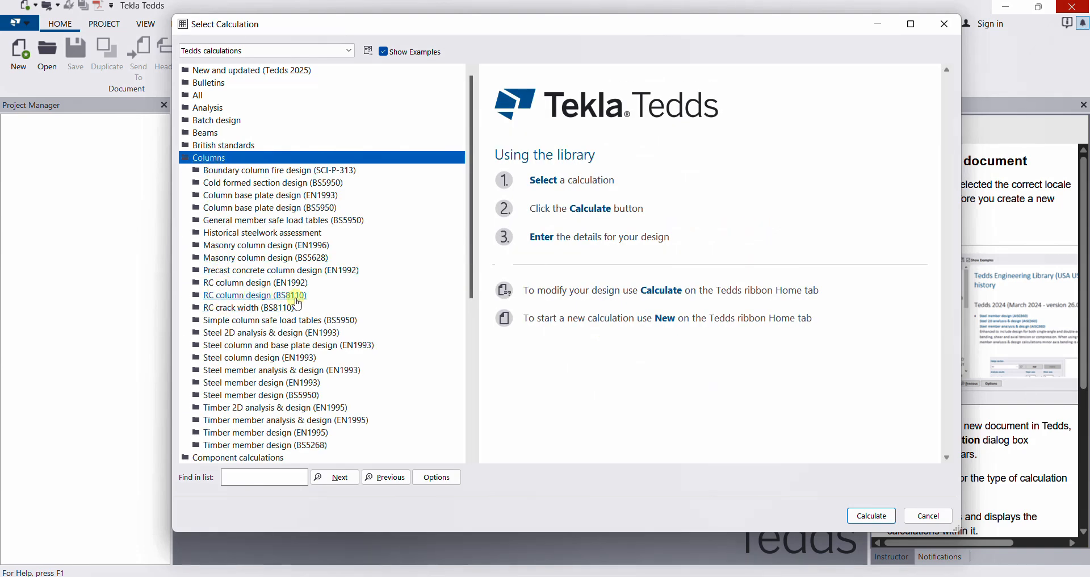
left_click(261, 297)
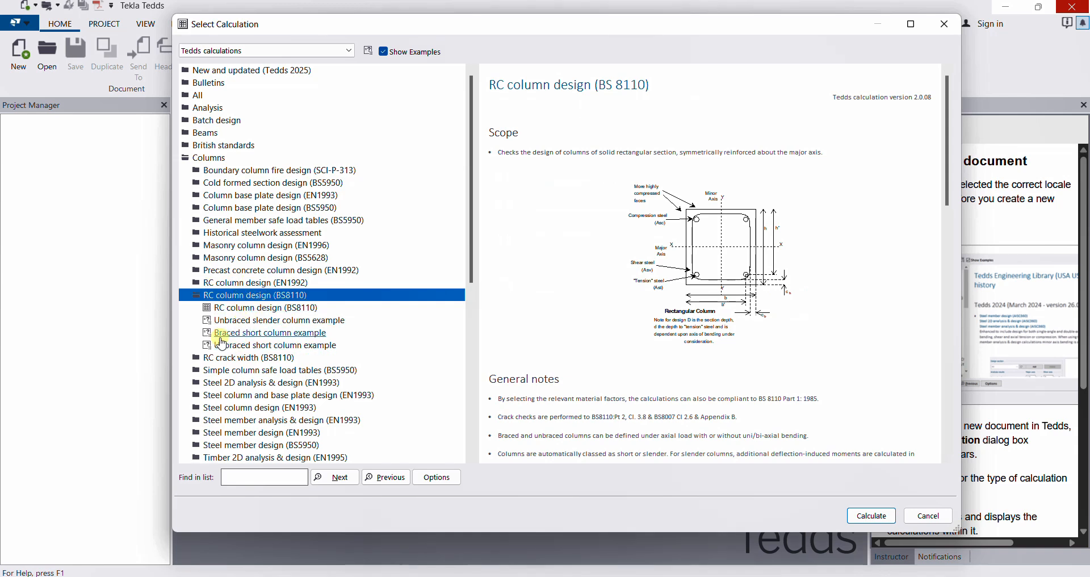
left_click(245, 309)
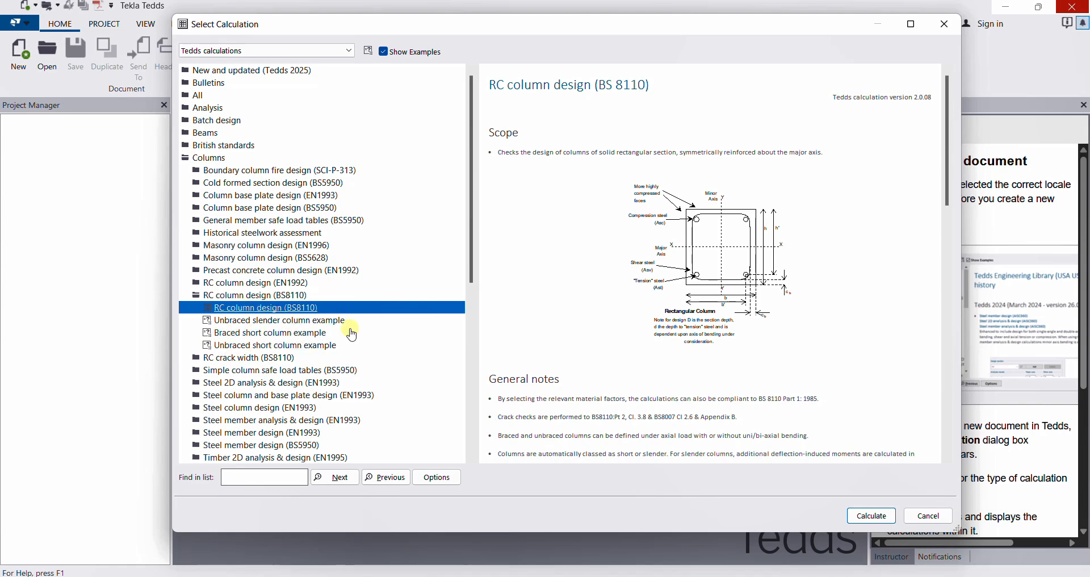
left_click(871, 517)
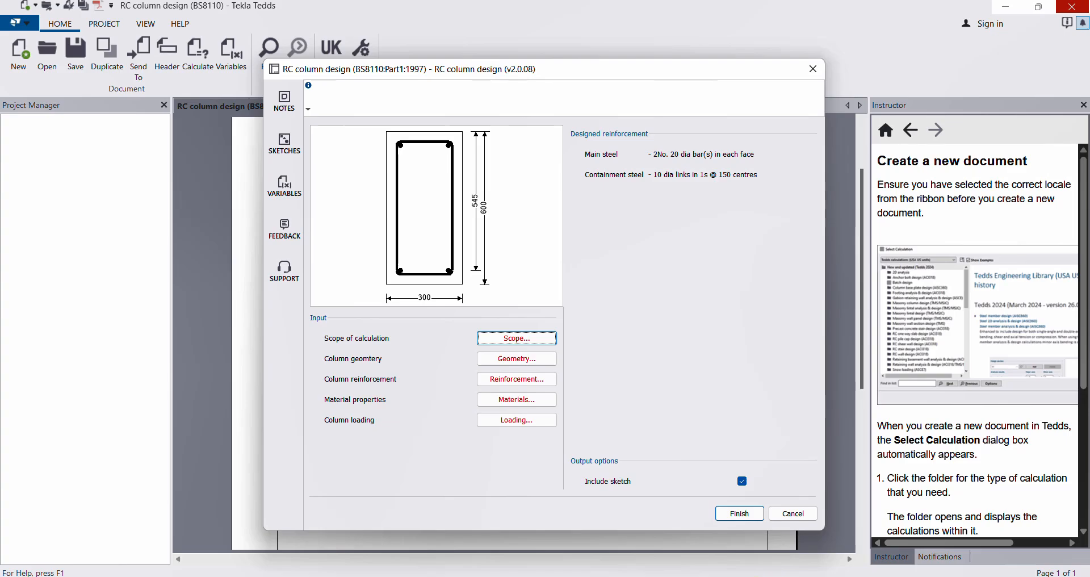
left_click(746, 528)
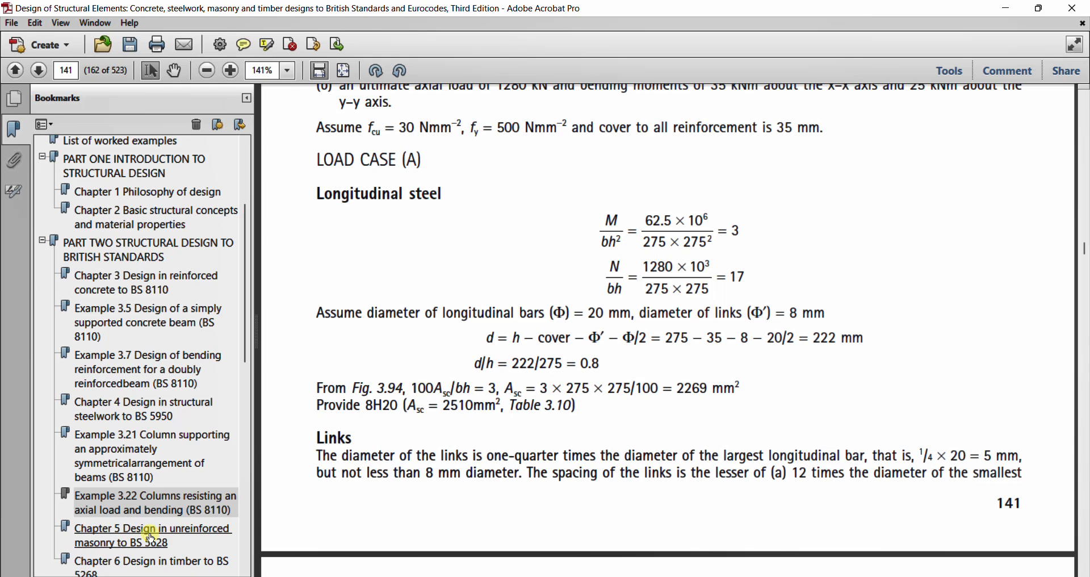
Jump to textbook Example 3.22 on columns with axial load and bending, then return to Tedds.
left_click(151, 508)
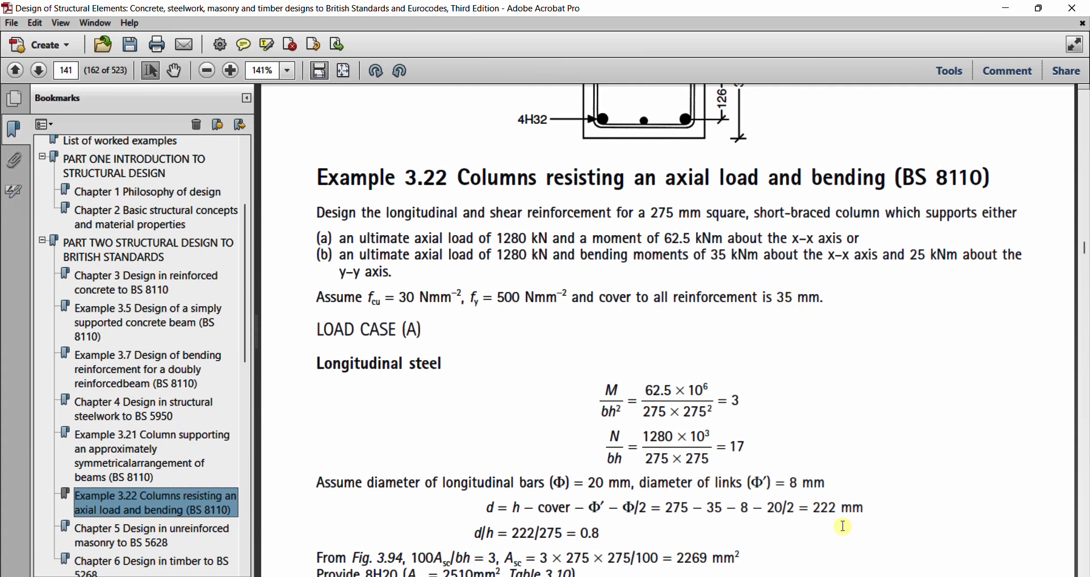
key("alt+Tab")
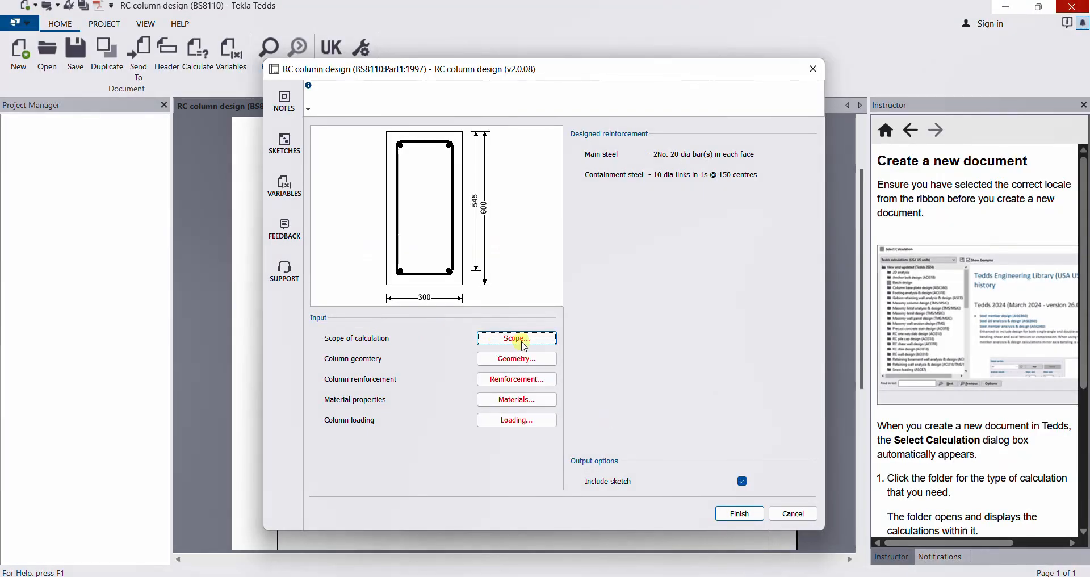
Set the column scope to Braced fixity with major- and minor-axis moment checks.
left_click(523, 342)
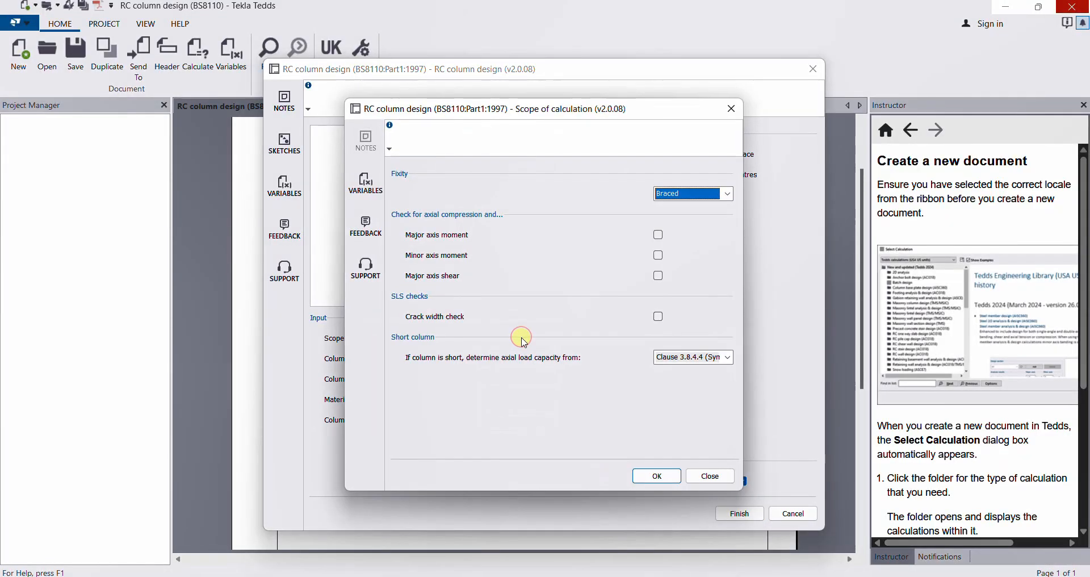
left_click(727, 195)
left_click(726, 195)
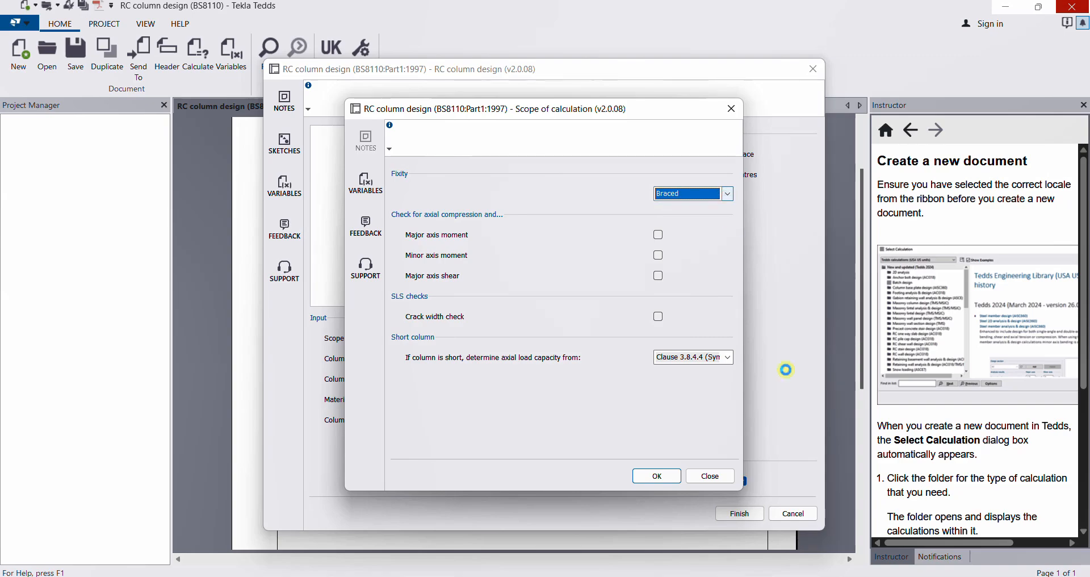
mouse_move(761, 566)
left_click(758, 533)
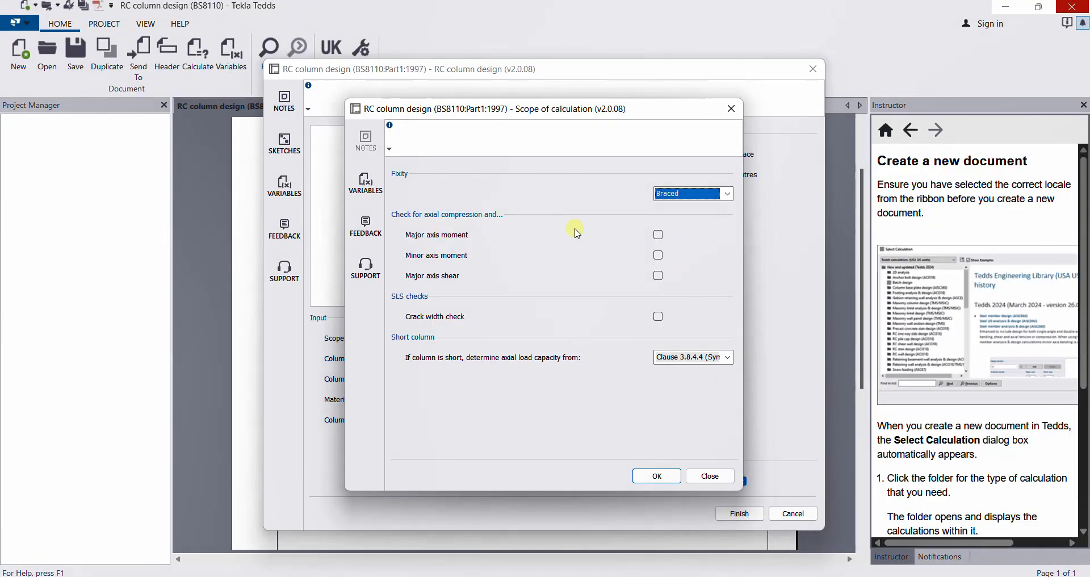
left_click(658, 235)
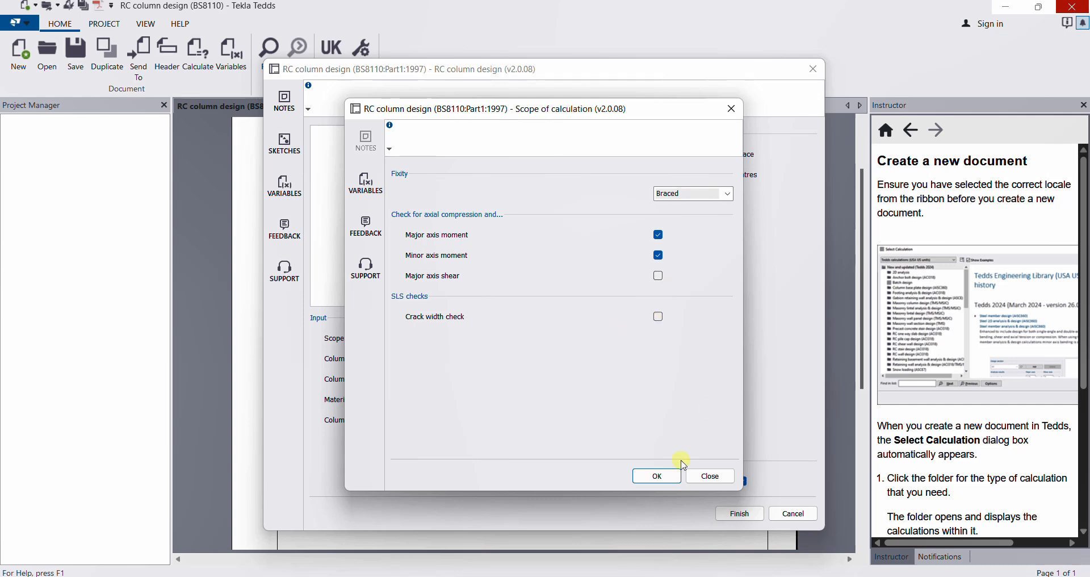
left_click(657, 477)
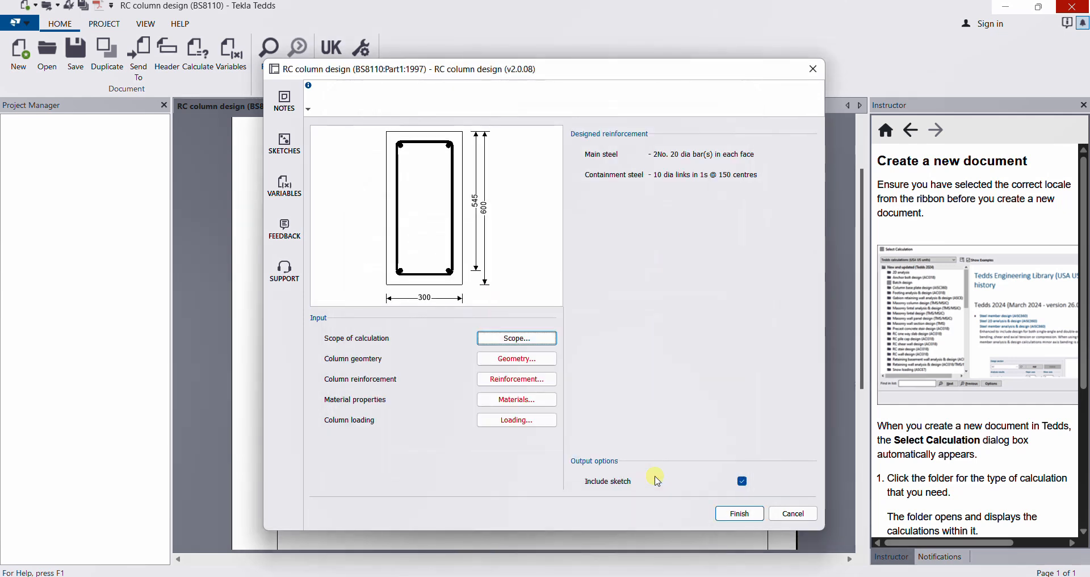
Set the column section to 275 × 275 mm with a 4500 mm clear height.
left_click(510, 367)
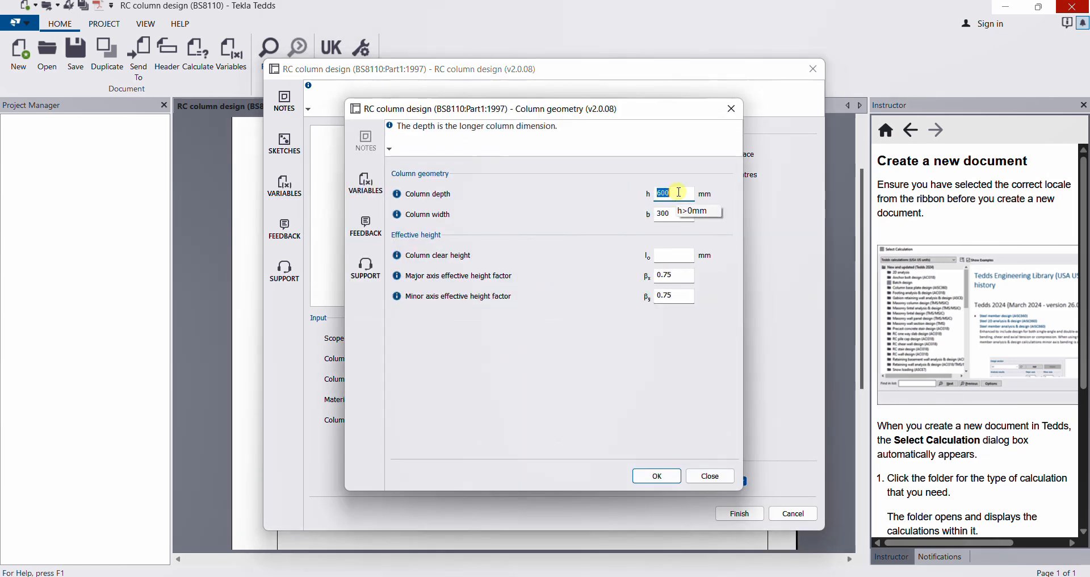
left_click_drag(676, 193, 608, 222)
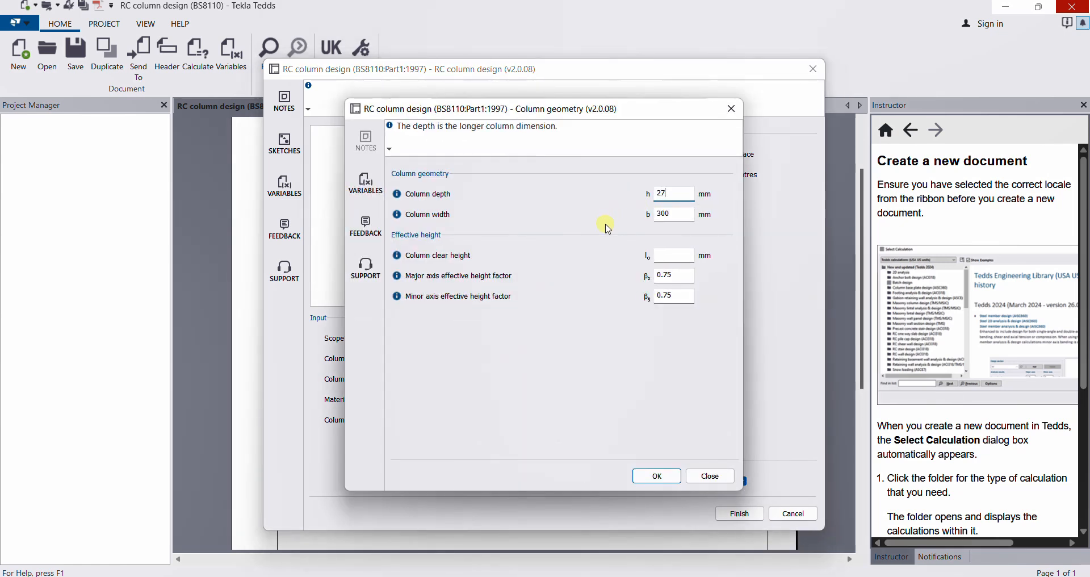
double_click(679, 212)
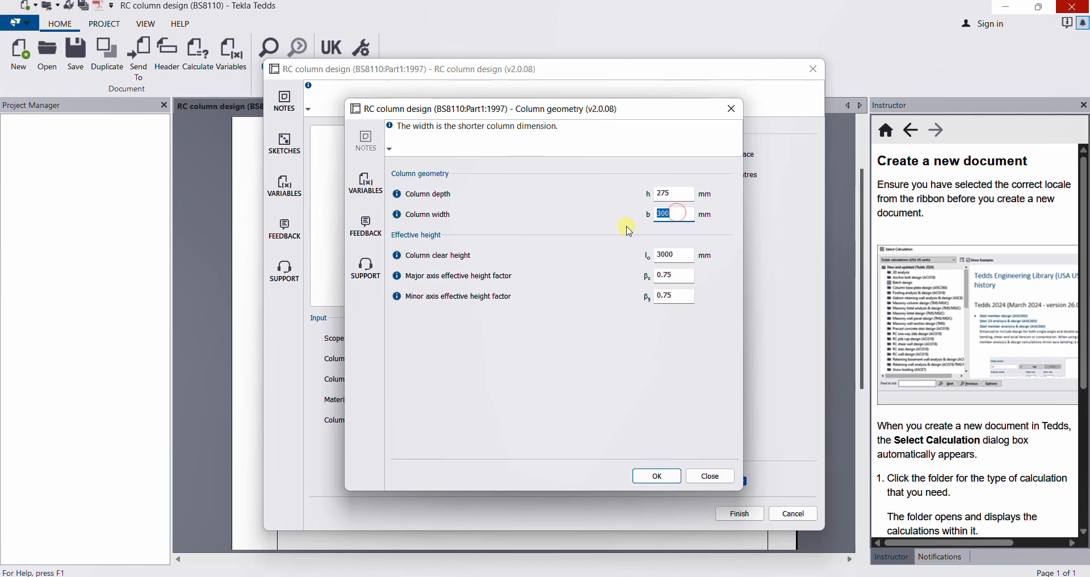
left_click(664, 193)
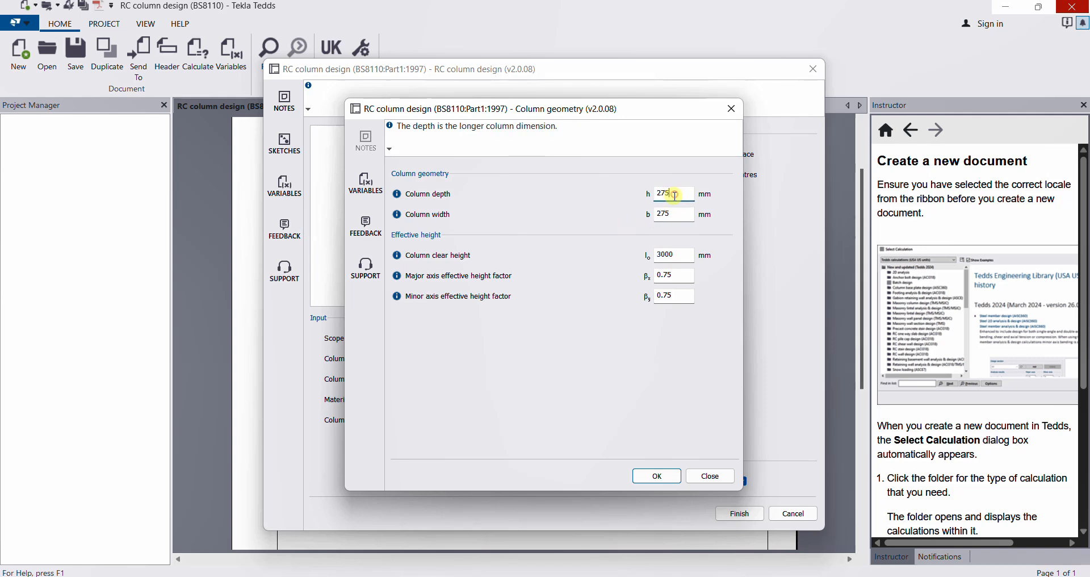
double_click(667, 255)
type("4")
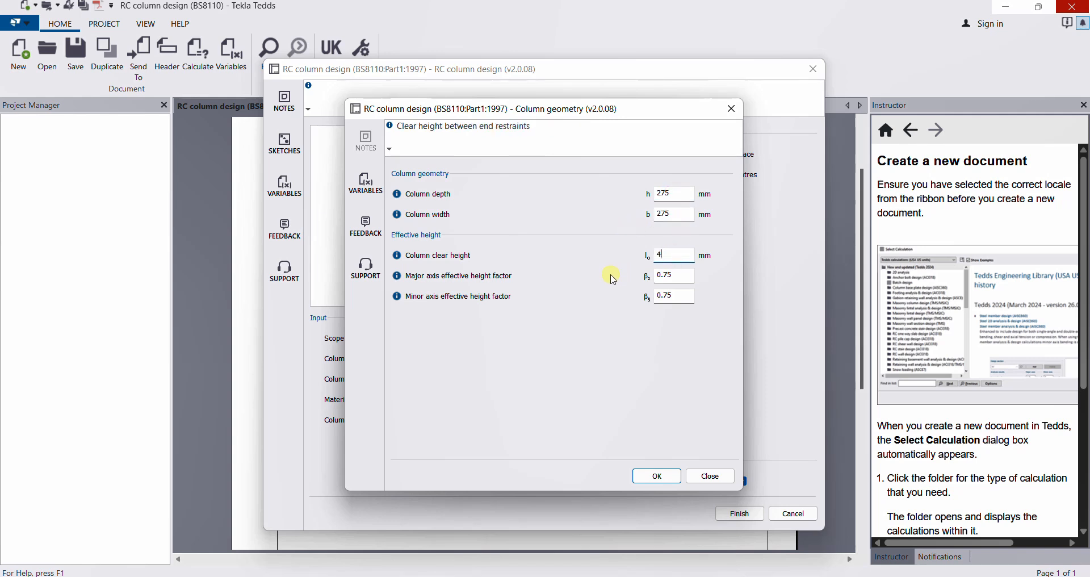
type("500")
left_click(655, 278)
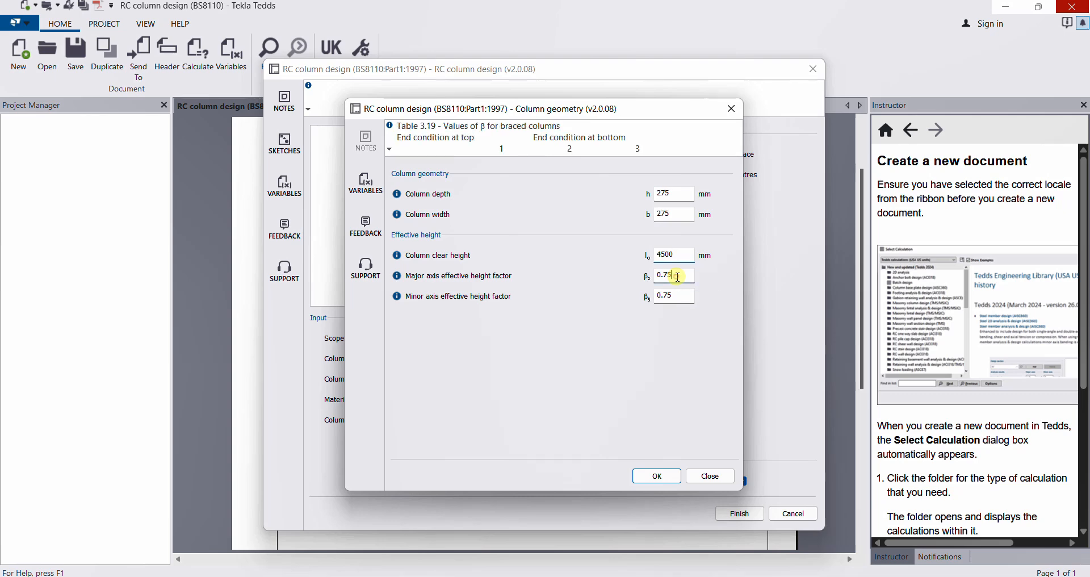
left_click(659, 476)
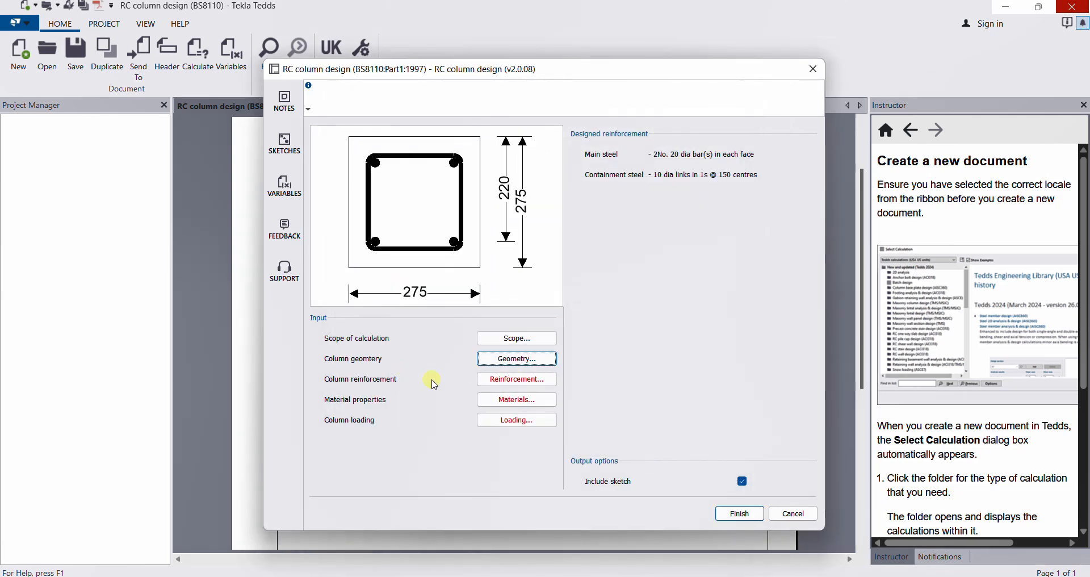
left_click(530, 381)
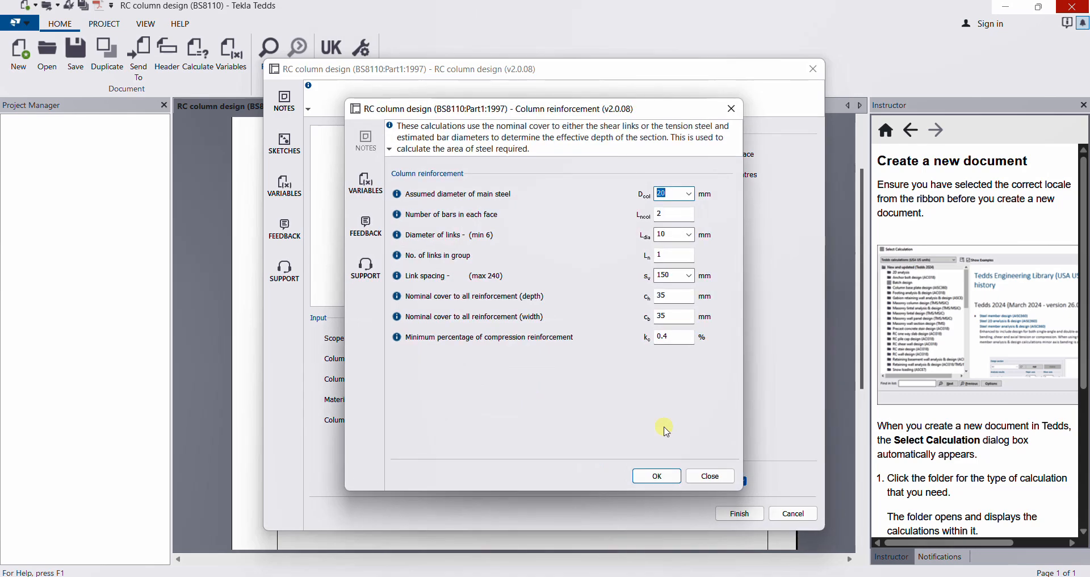
Read the textbook's page 142 links calculation (4H25 bars, H8 links), then return to Tedds.
left_click(750, 553)
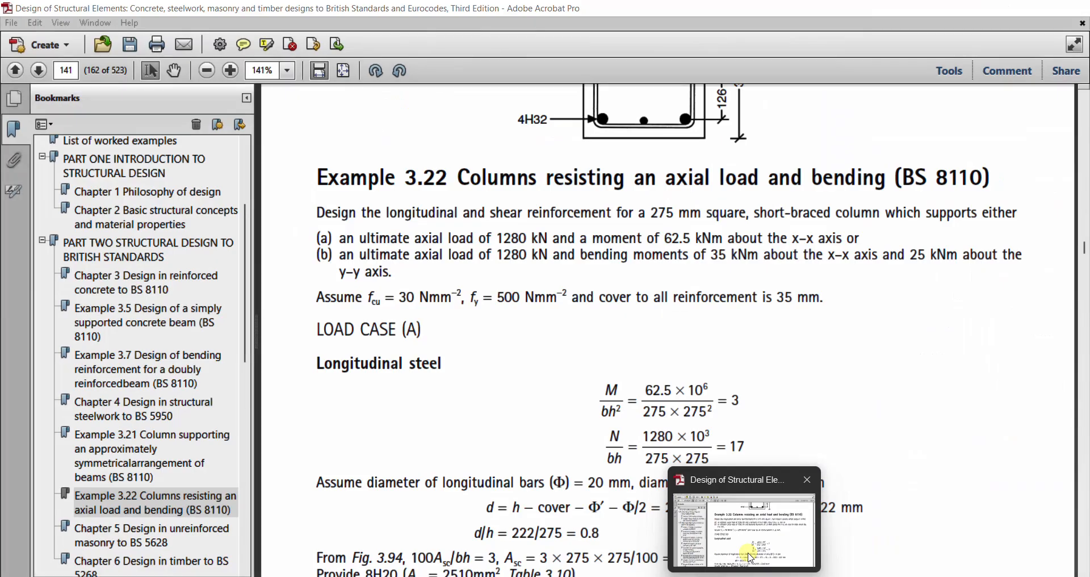
scroll(606, 346, "down", 20)
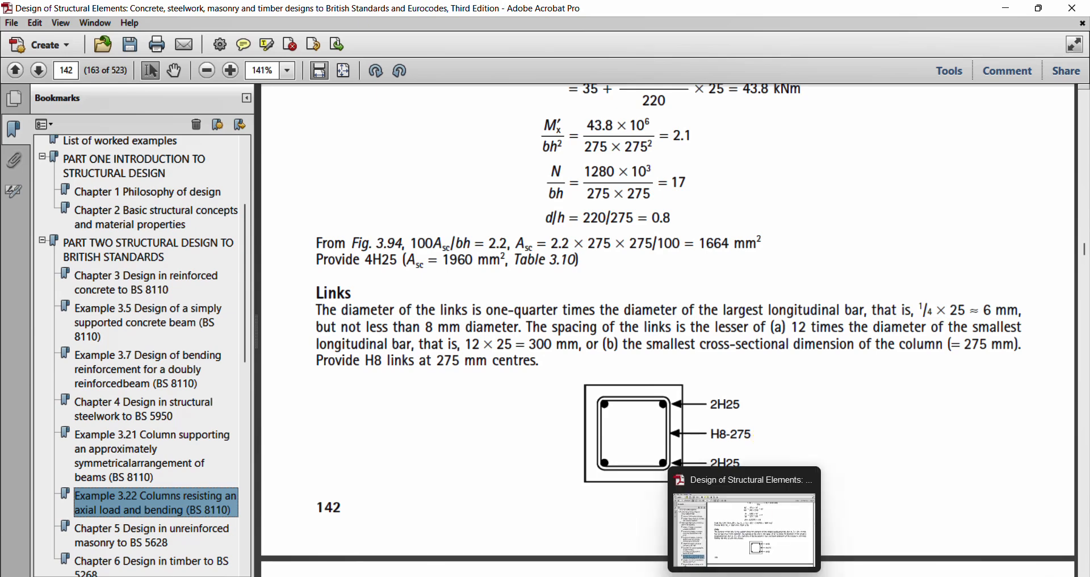
mouse_move(776, 576)
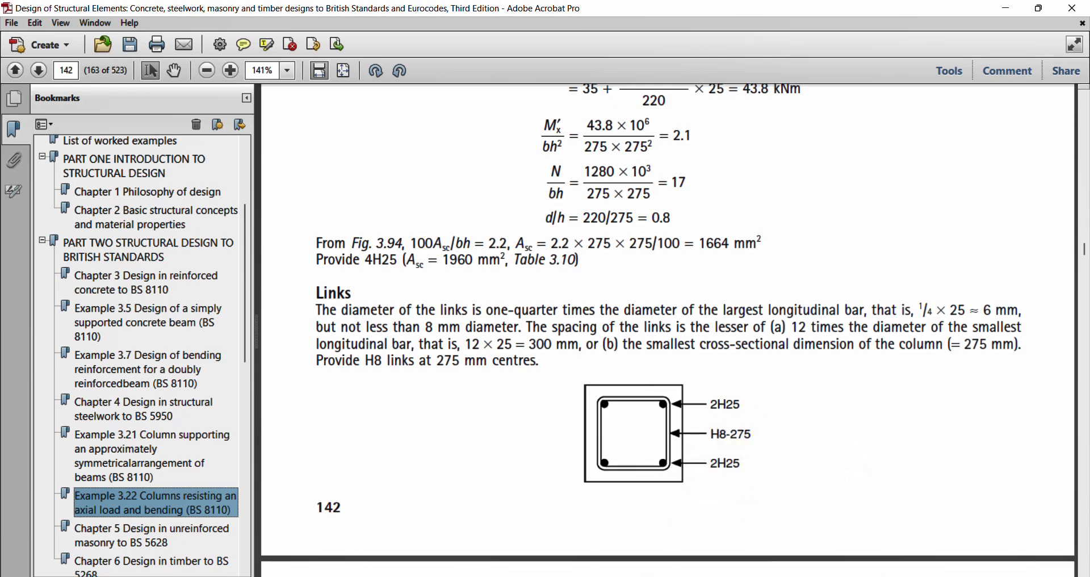
left_click(775, 576)
Set the main bar diameter to 25 mm and the link diameter to 8 mm.
left_click(689, 194)
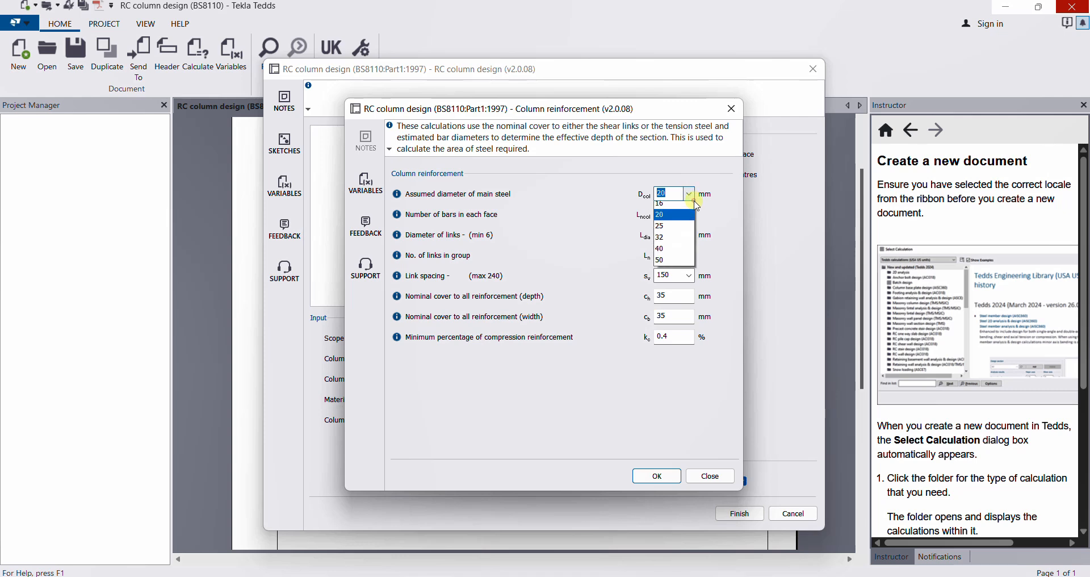
left_click(664, 276)
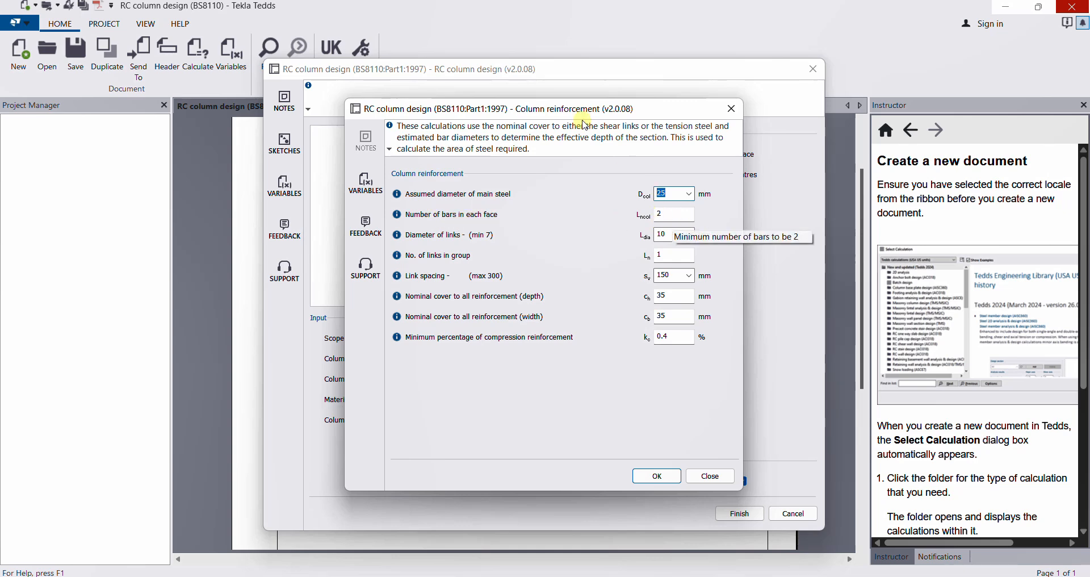
mouse_move(543, 106)
left_mouse_down()
mouse_move(653, 56)
mouse_move(817, 80)
mouse_move(777, 80)
left_mouse_up()
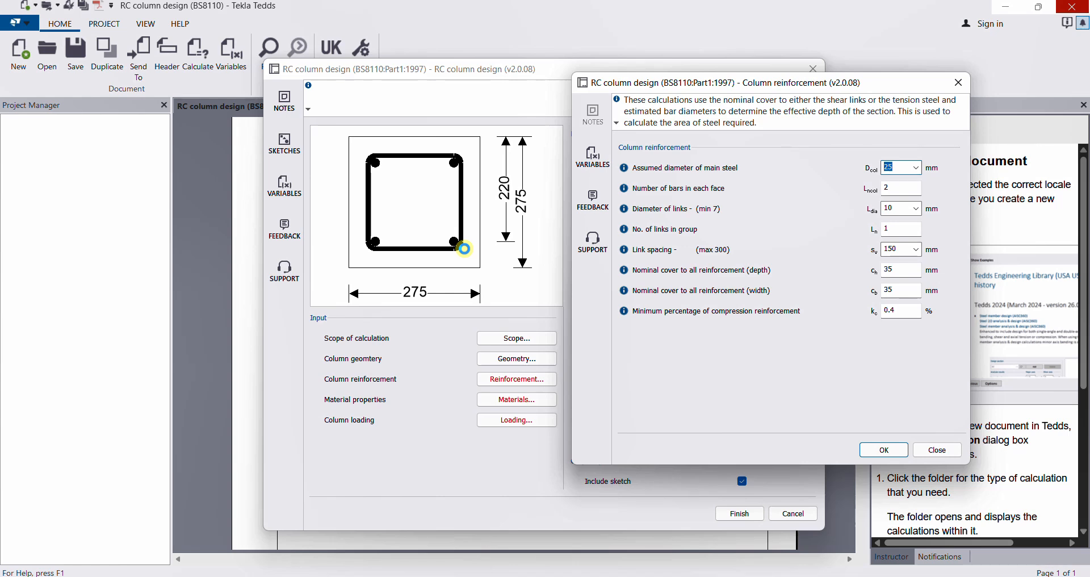
left_click(917, 211)
left_click(895, 237)
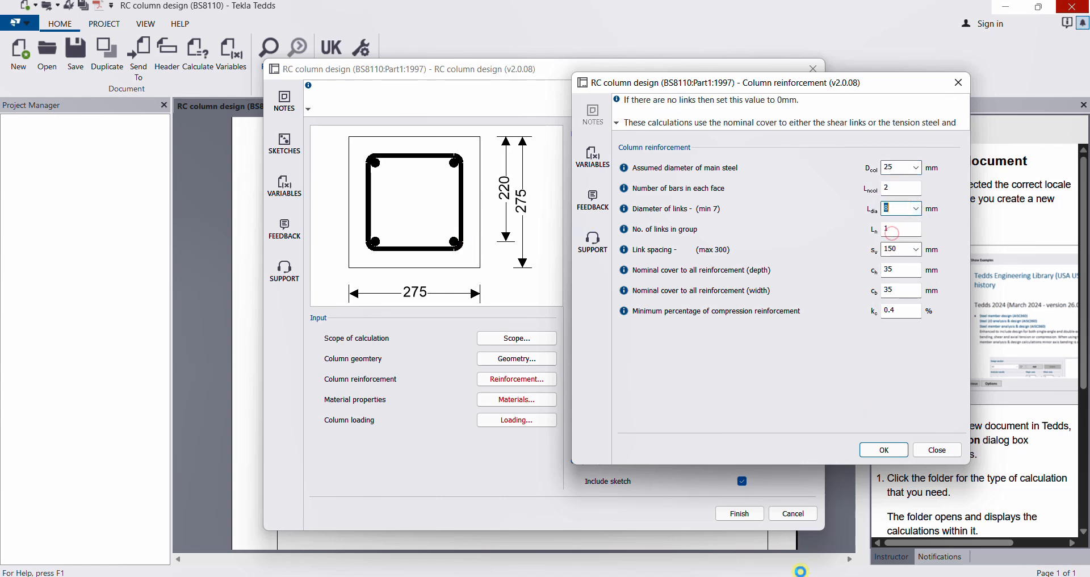
mouse_move(751, 574)
left_click(750, 527)
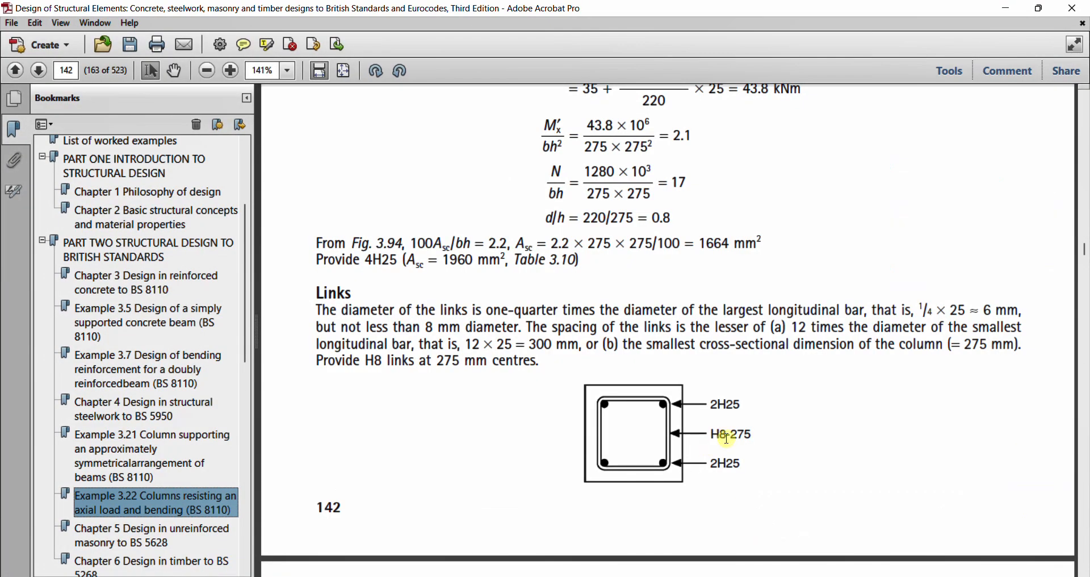
mouse_move(775, 574)
left_click(775, 528)
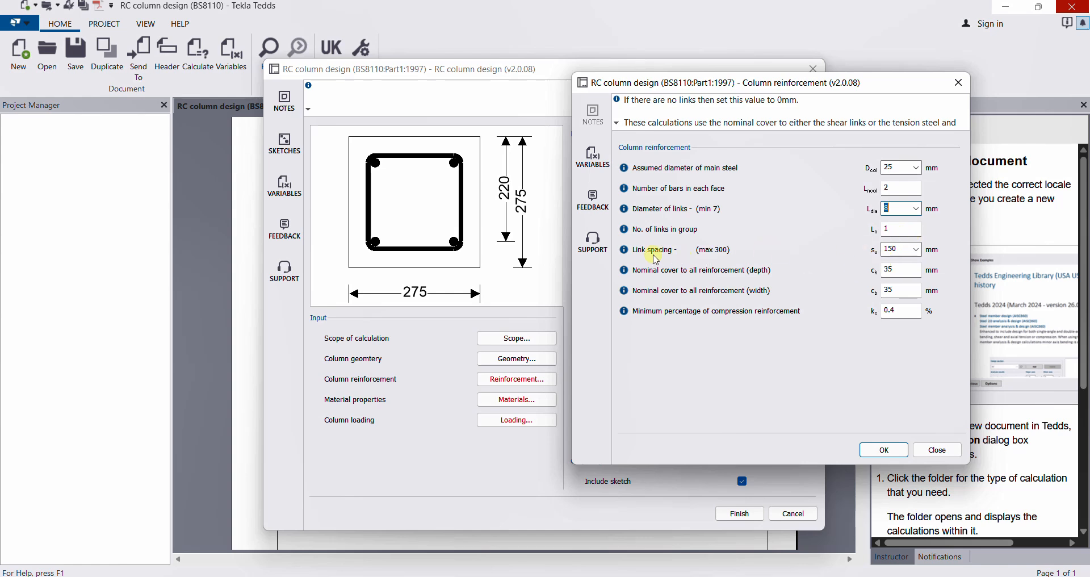
Change the column link spacing from 150 mm to 275 mm.
left_click(916, 249)
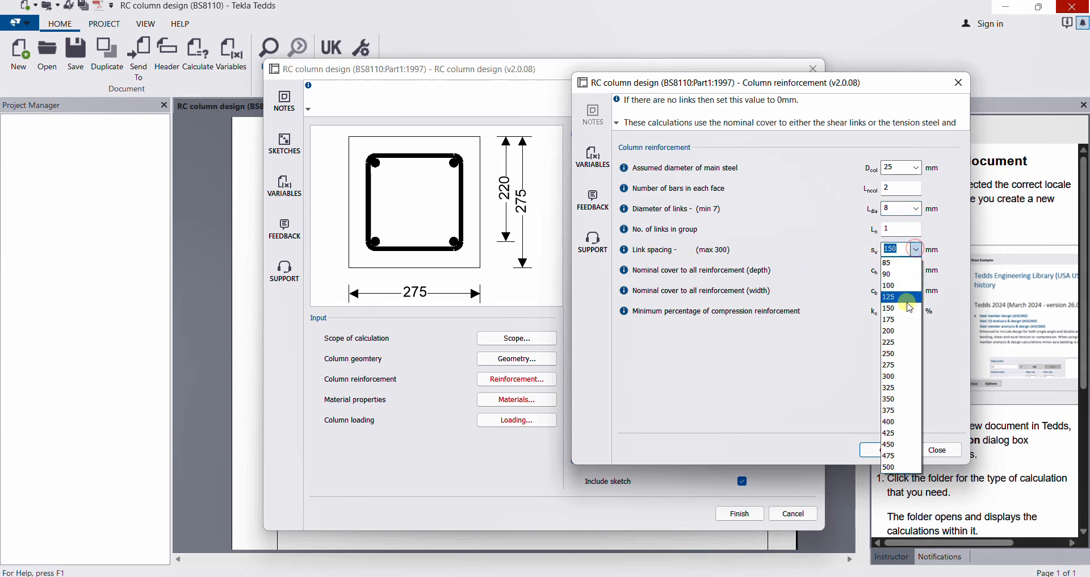
left_click(895, 364)
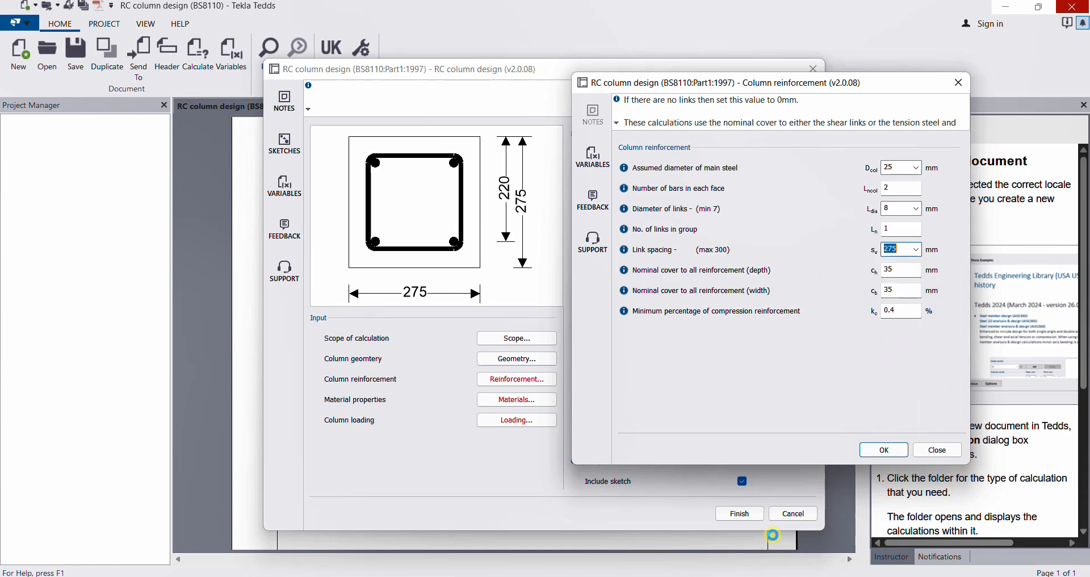
left_click(746, 545)
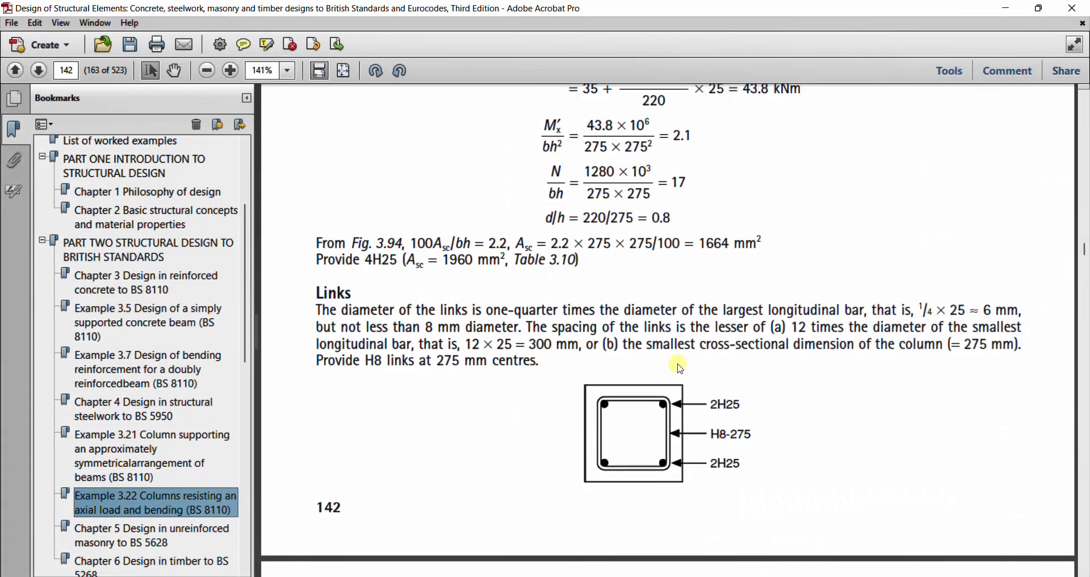
Return the textbook to the Example 3.22 heading, then bring Tedds back.
scroll(636, 261, "up", 15)
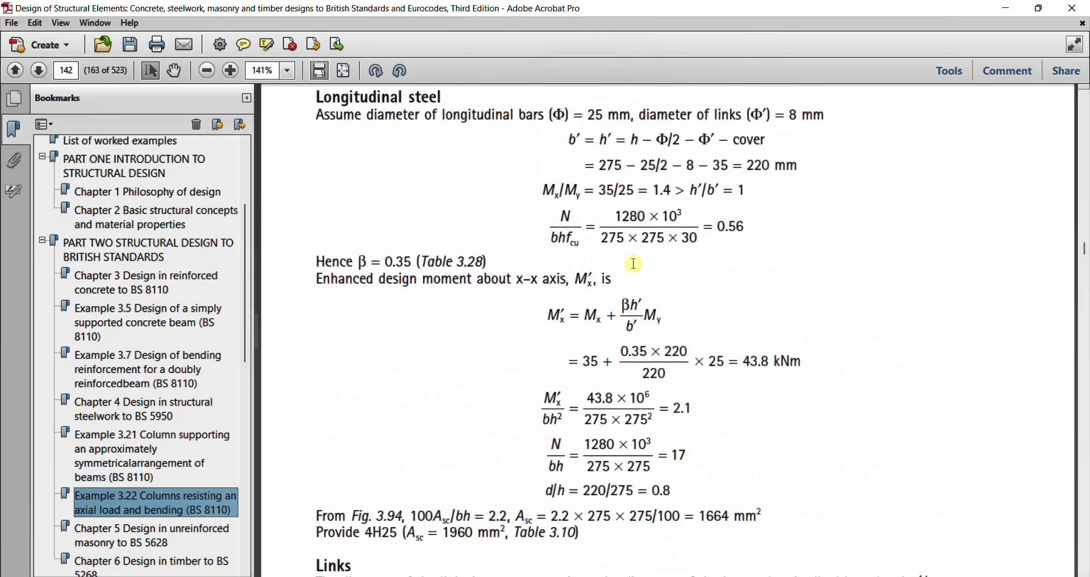
left_click(175, 466)
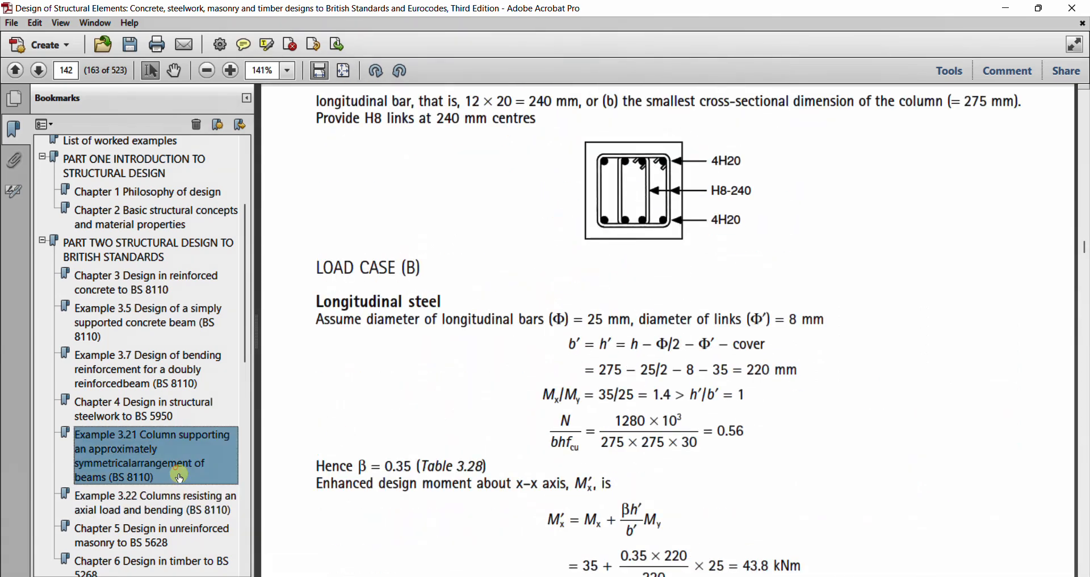
left_click(186, 498)
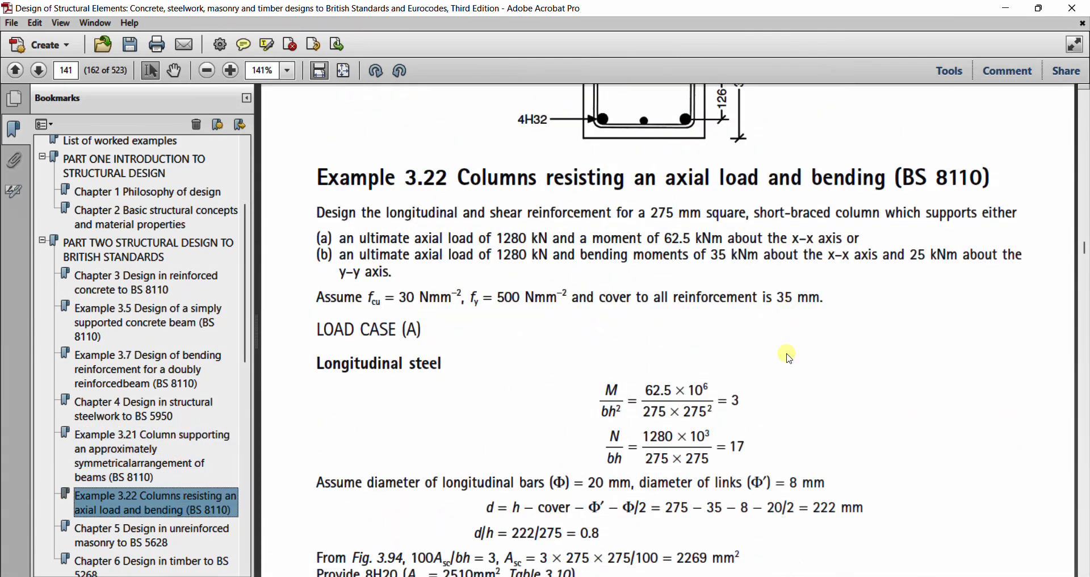
mouse_move(744, 576)
mouse_move(783, 575)
left_click(772, 519)
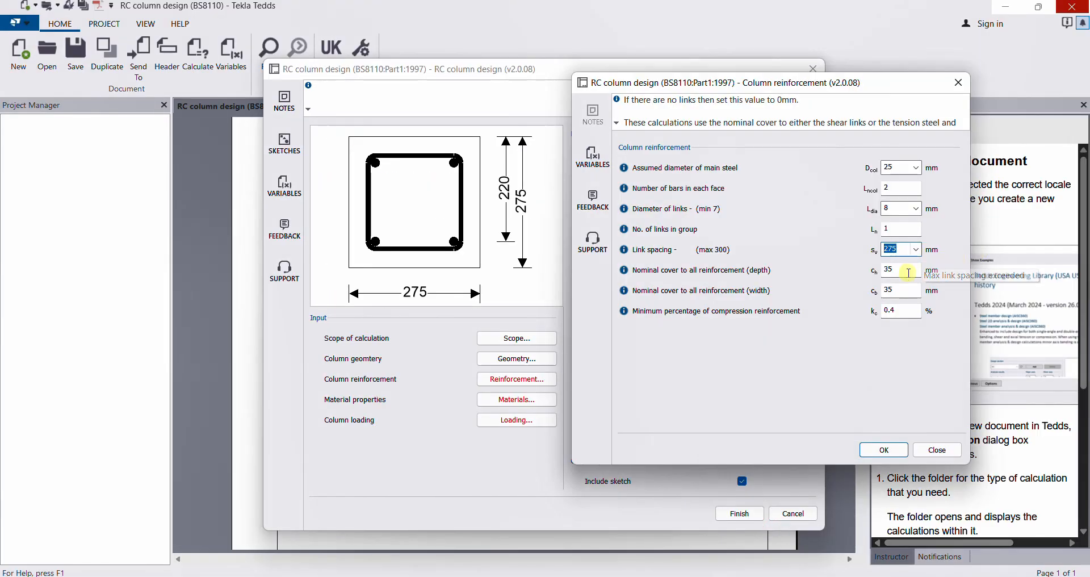
Review the nominal covers and minimum compression steel, then accept the reinforcement settings.
left_click(905, 270)
left_click(906, 292)
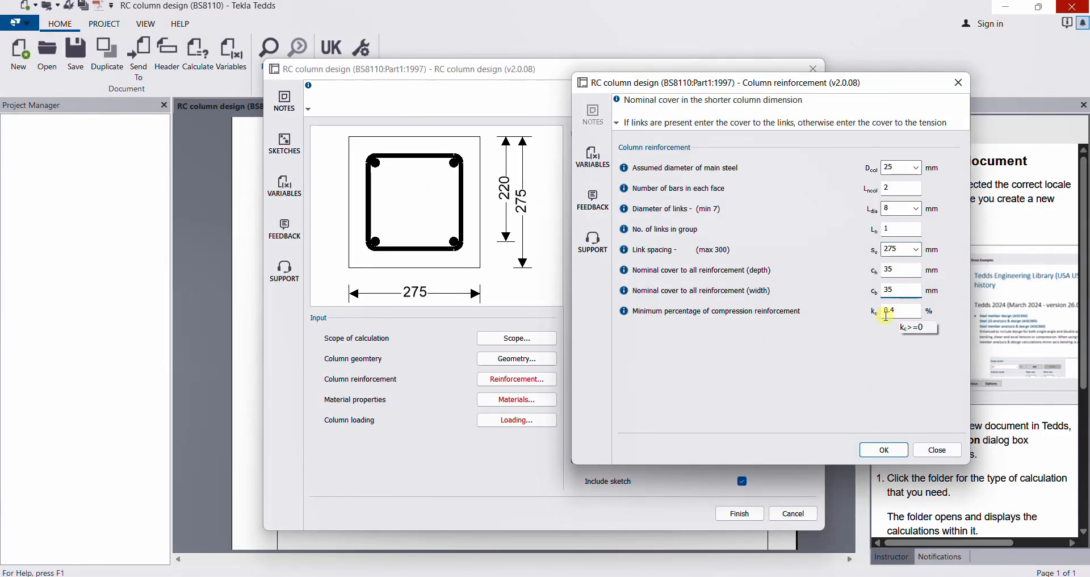
left_click(894, 309)
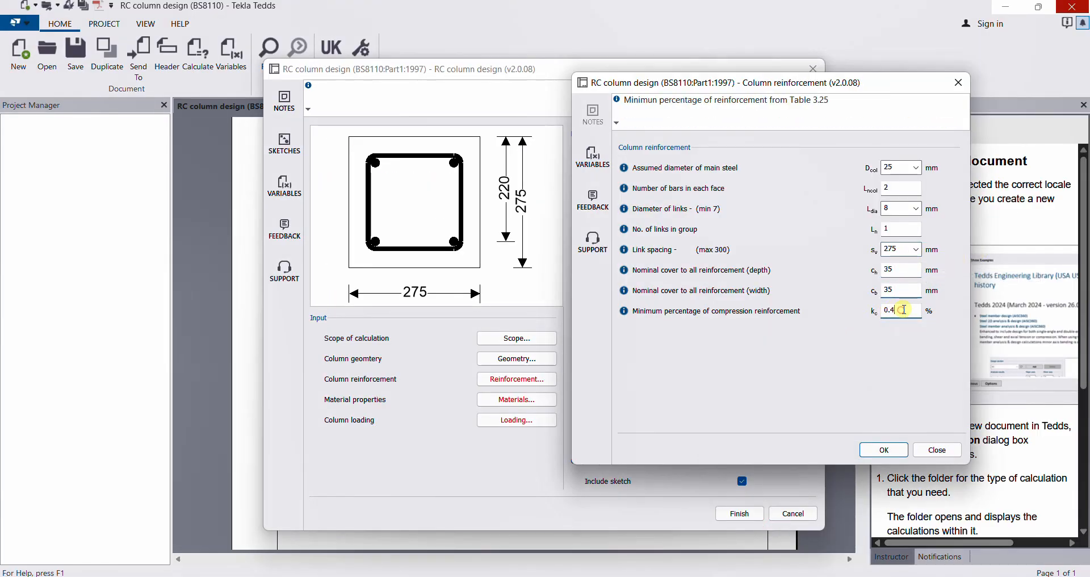
left_click(885, 451)
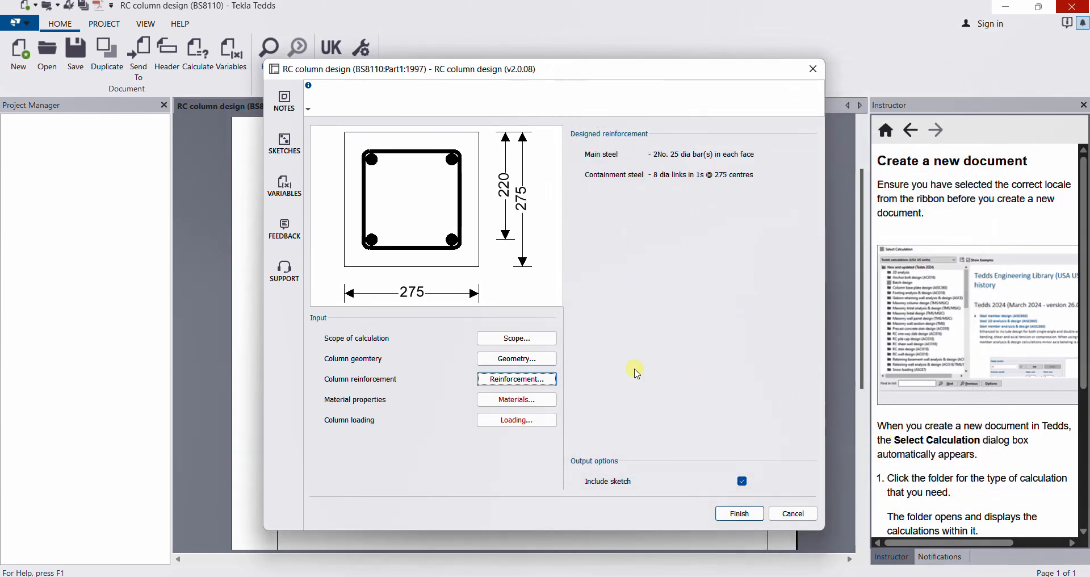
Set concrete strength fcu to 30 N/mm², keeping fy at 500 N/mm².
left_click(513, 403)
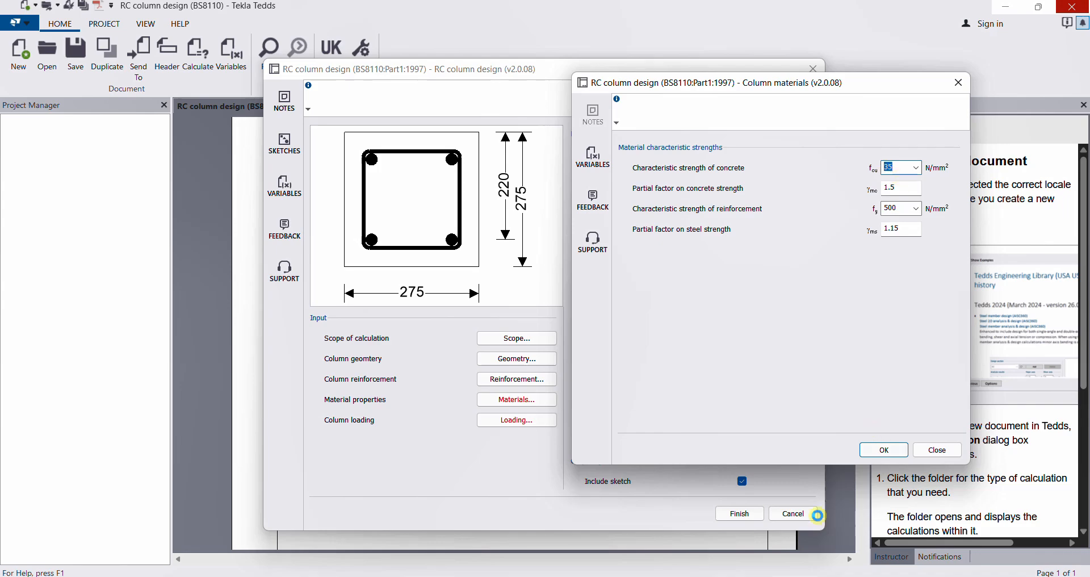
mouse_move(747, 576)
left_click(752, 542)
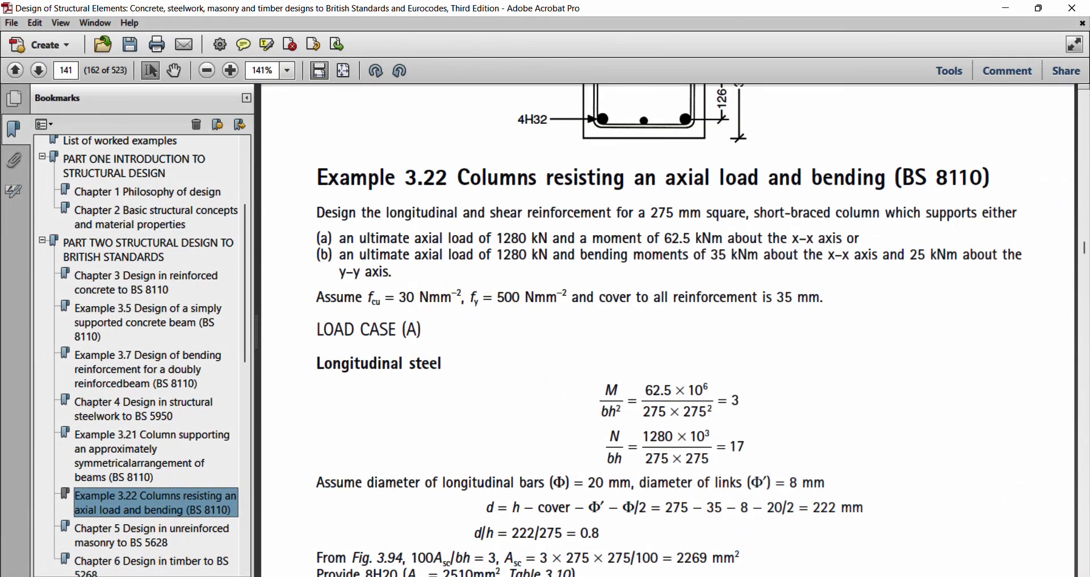
key("alt+Tab")
left_click(918, 167)
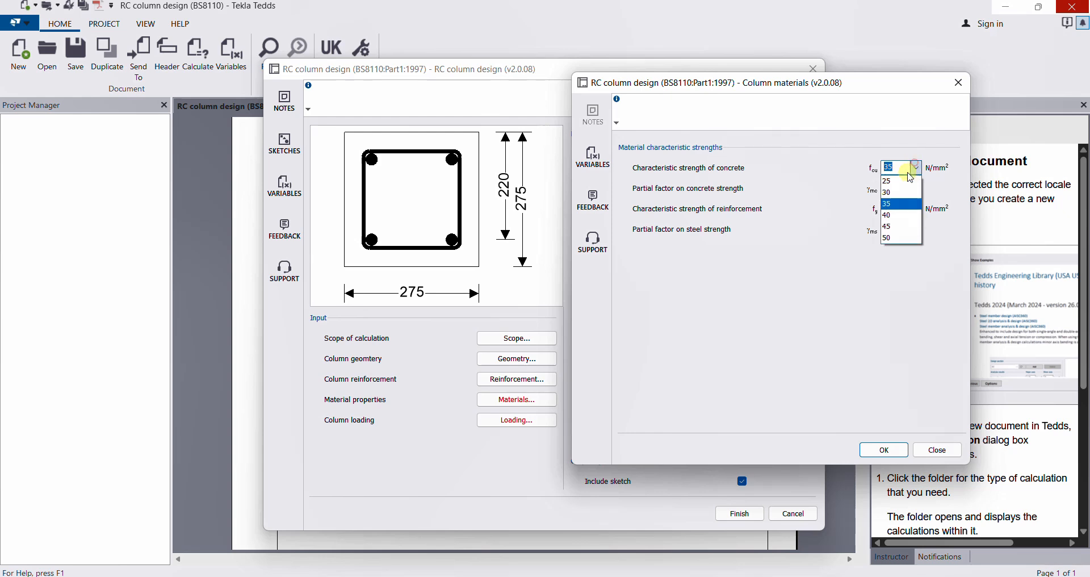
left_click(900, 194)
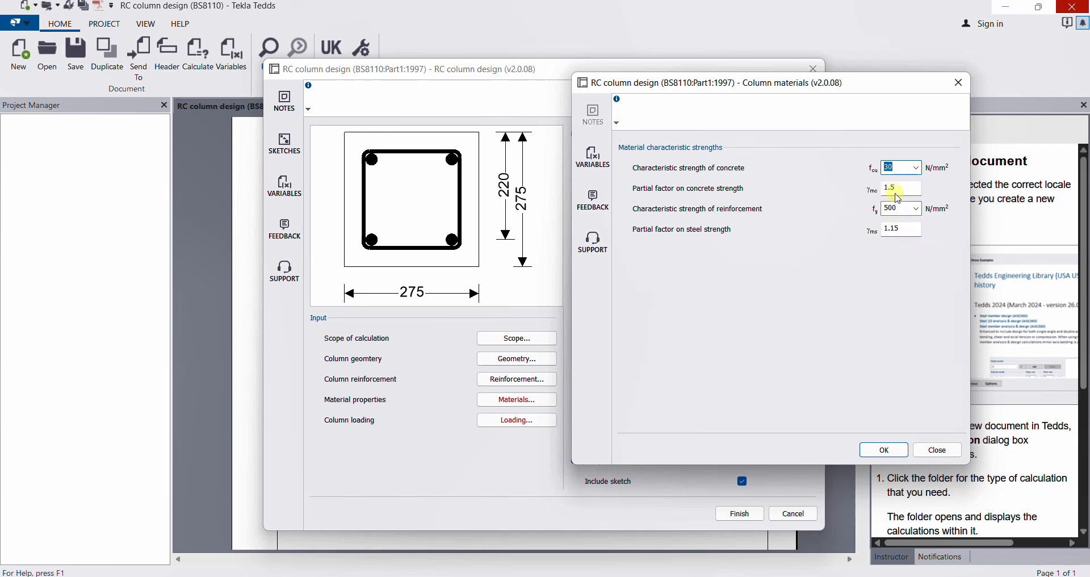
left_click(895, 230)
left_click_drag(894, 230, 889, 229)
left_click(883, 451)
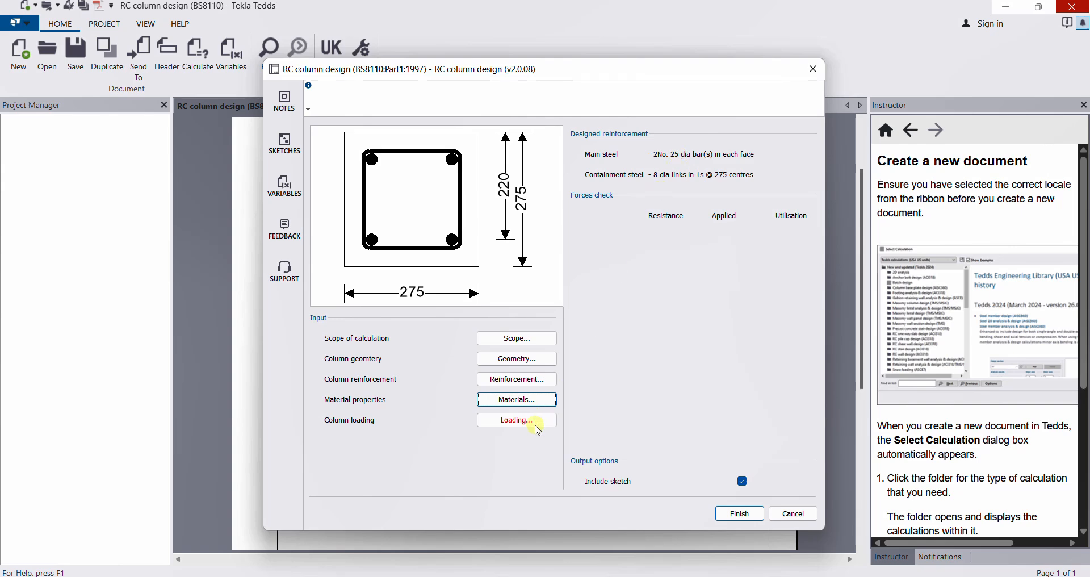
Enter loads of 1280 kN axial, 35 kNm major-axis and 25 kNm minor-axis moment, then run the checks.
left_click(536, 425)
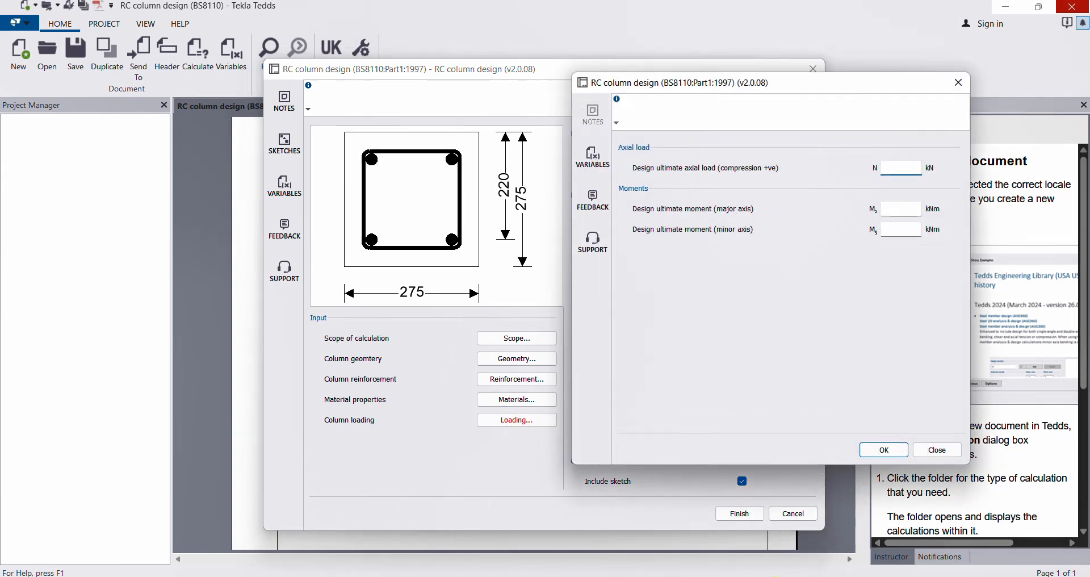
key("alt+Tab")
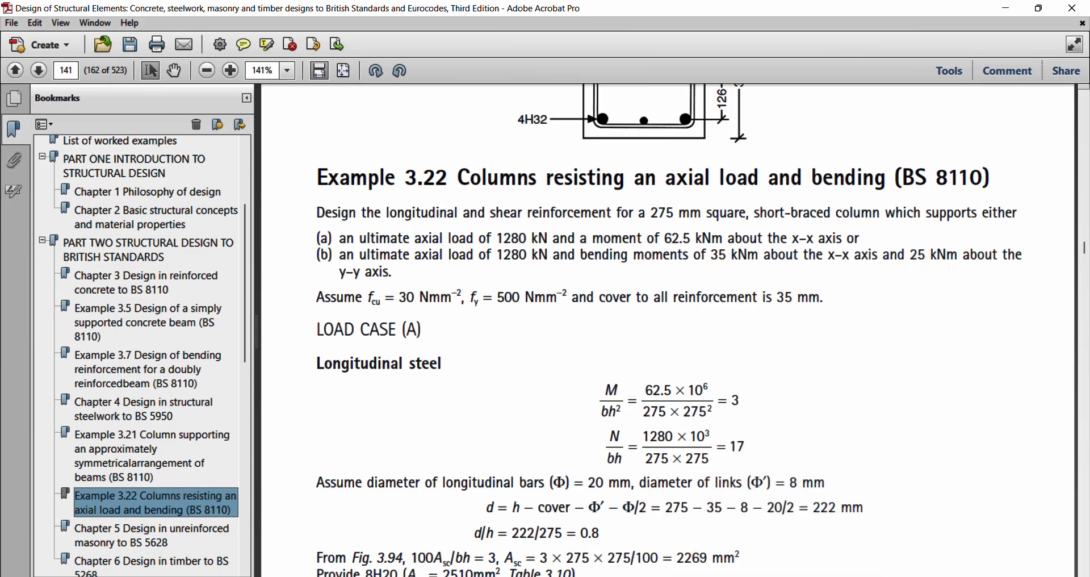
key("alt+Tab")
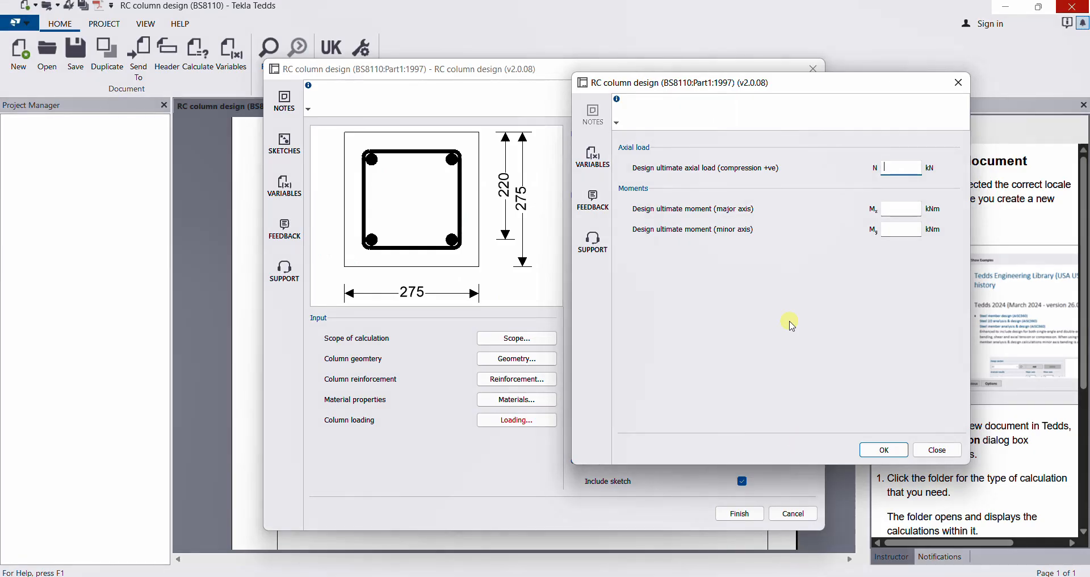
left_click(894, 168)
type("1280")
left_click(902, 208)
type("3")
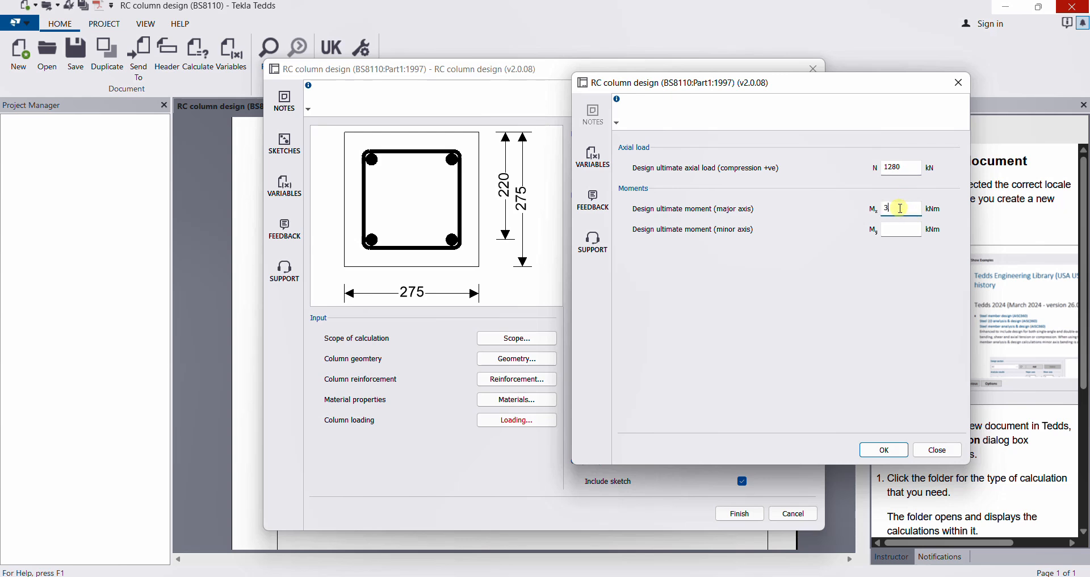
type("5")
left_click(906, 230)
left_click(884, 450)
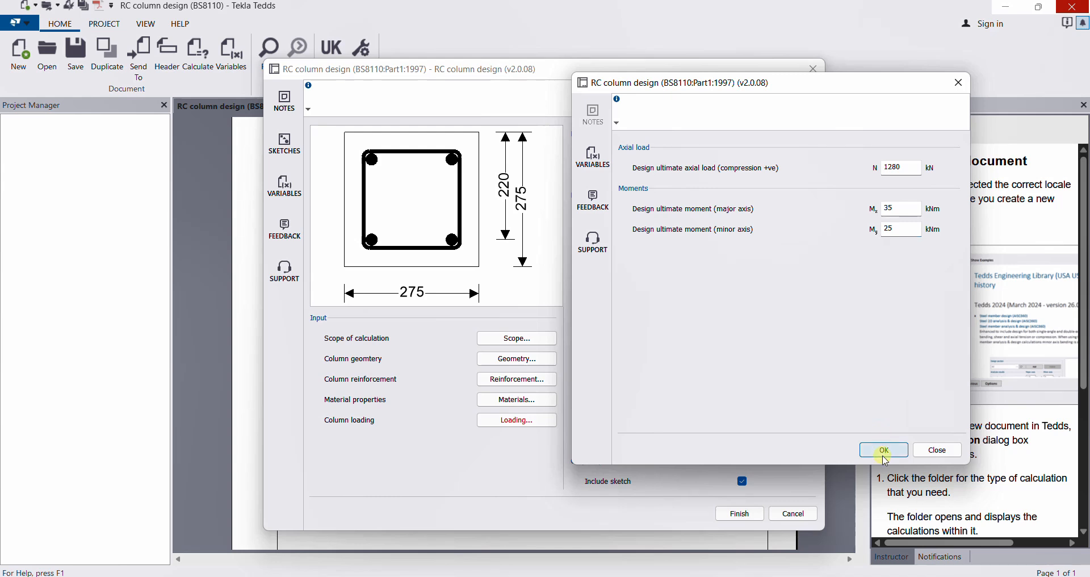
left_click(884, 450)
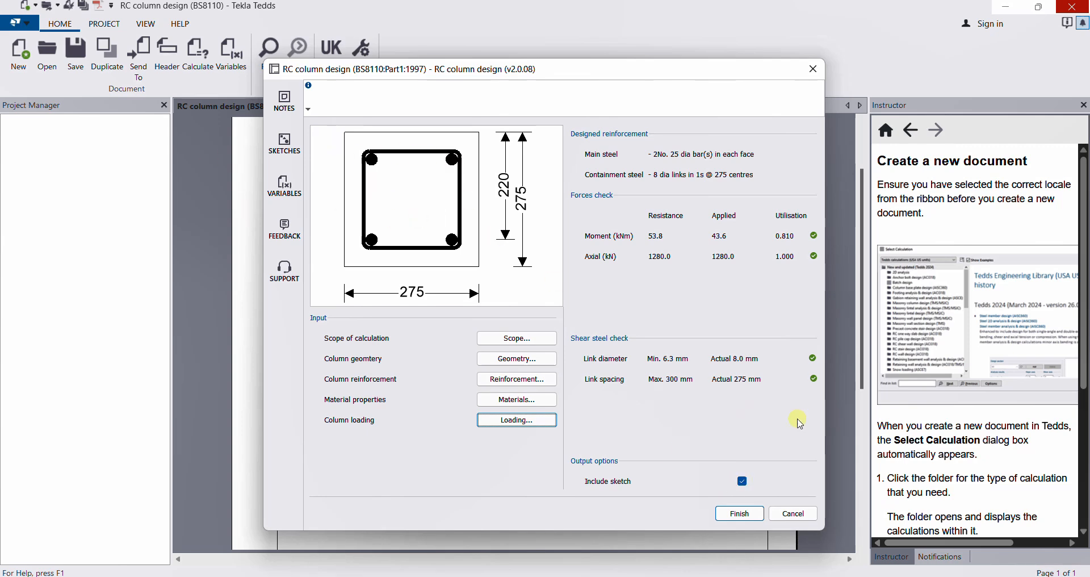
Finish the RC column design to produce the three-page output showing 'Column OK'.
left_click(748, 517)
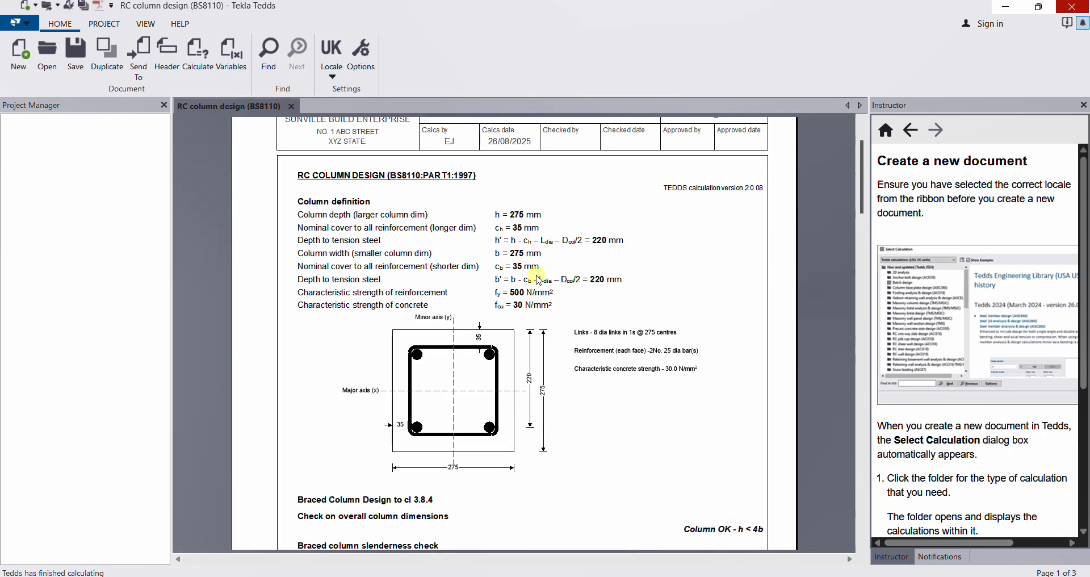
scroll(539, 280, "up", 3)
scroll(539, 279, "down", 6)
scroll(451, 221, "up", 4)
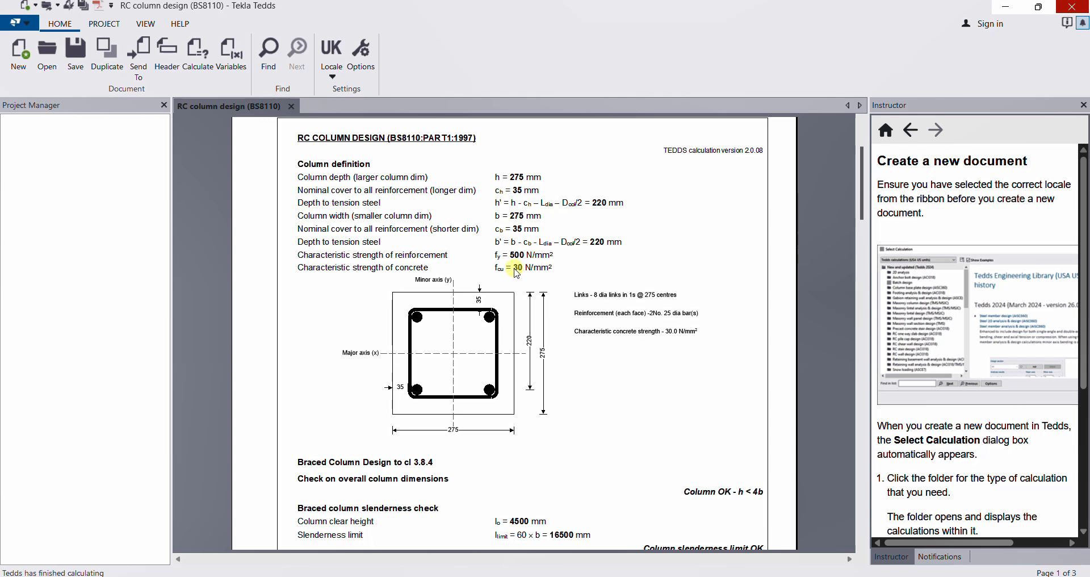
scroll(514, 340, "down", 12)
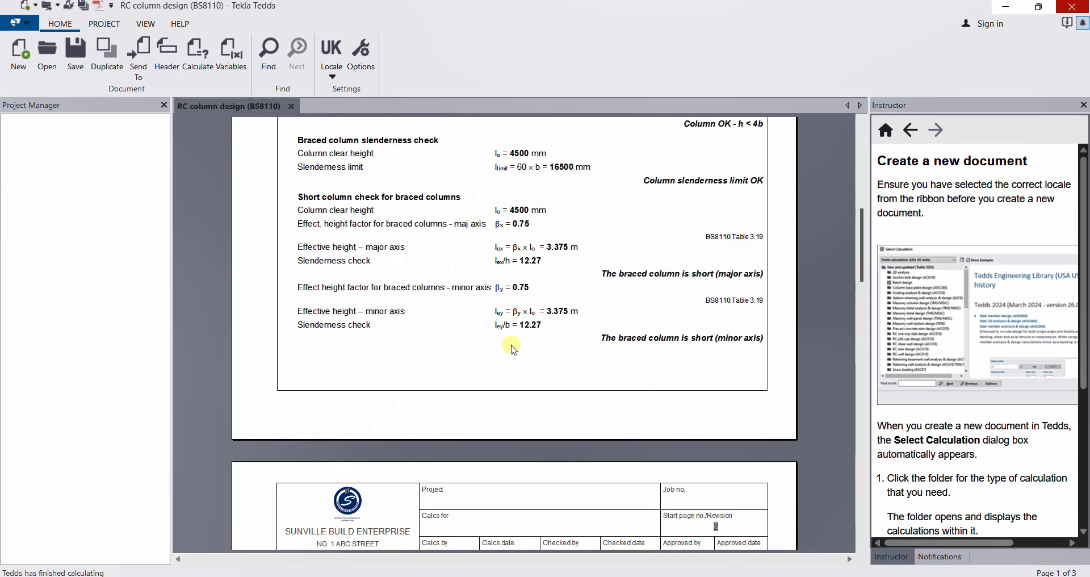
scroll(514, 350, "up", 1)
scroll(514, 349, "up", 3)
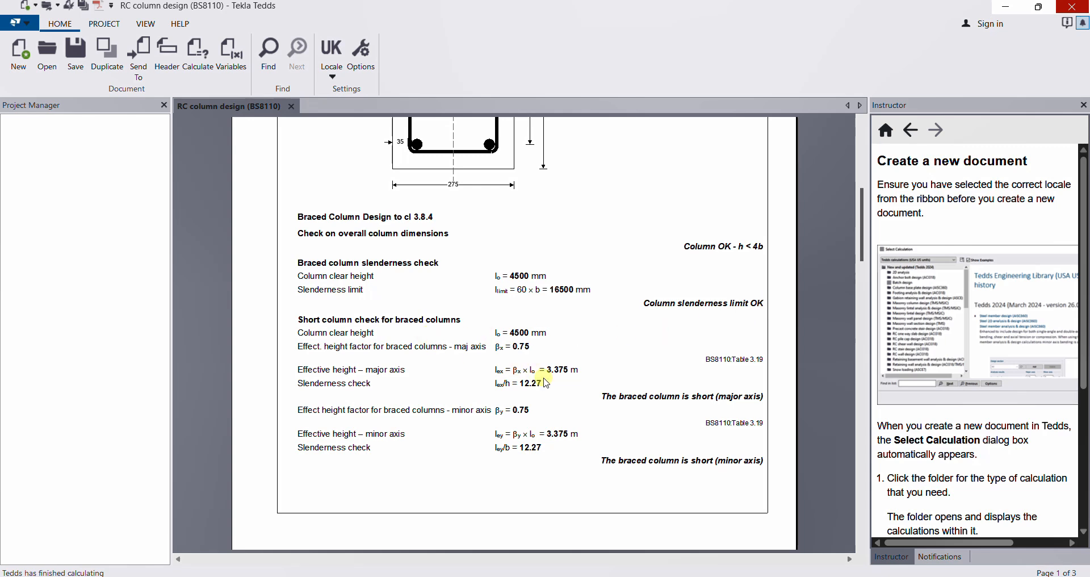
scroll(545, 382, "down", 3)
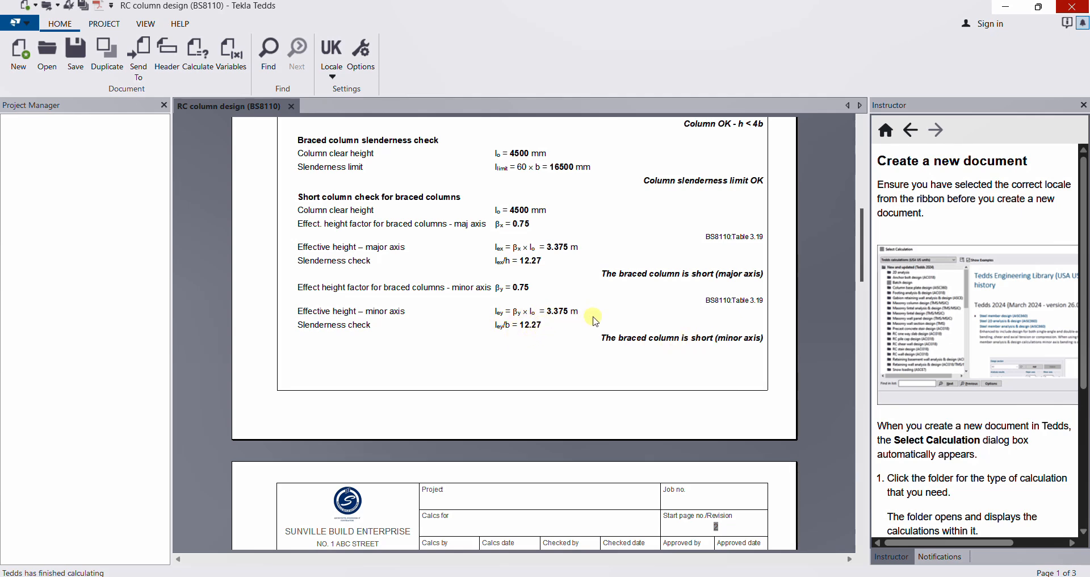
scroll(595, 324, "down", 5)
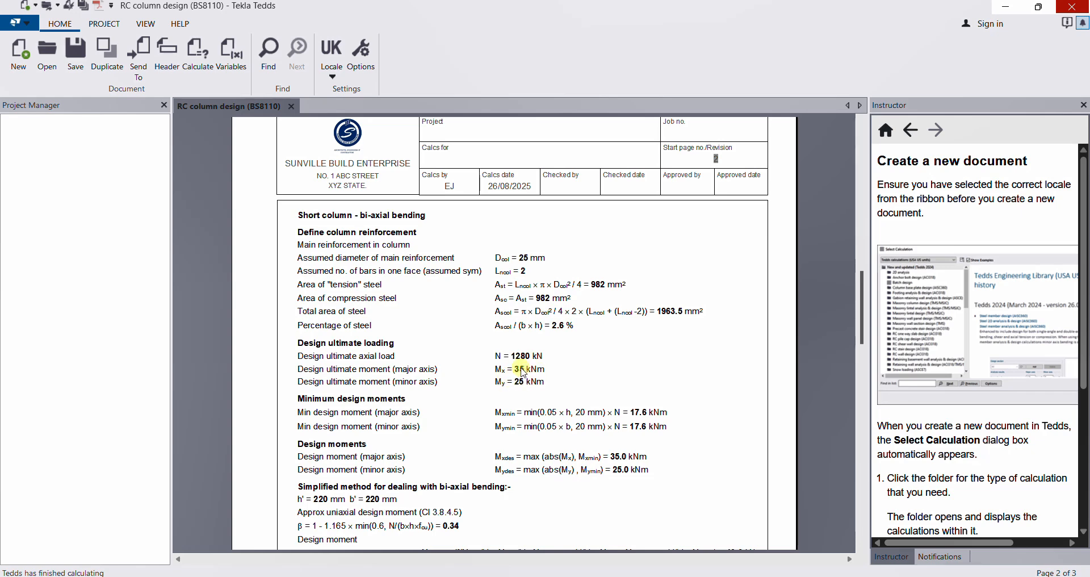
scroll(514, 368, "down", 2)
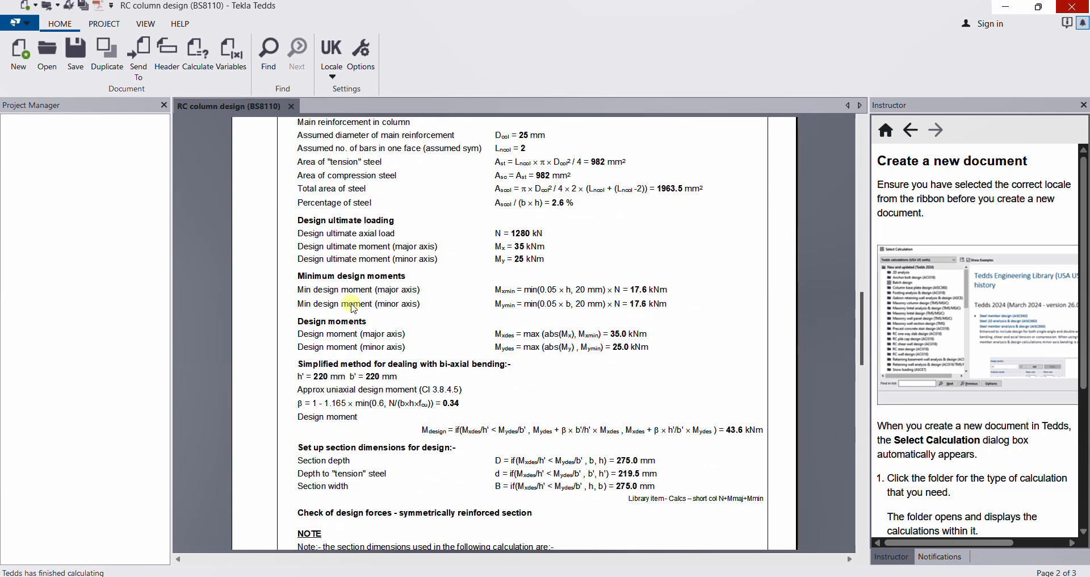